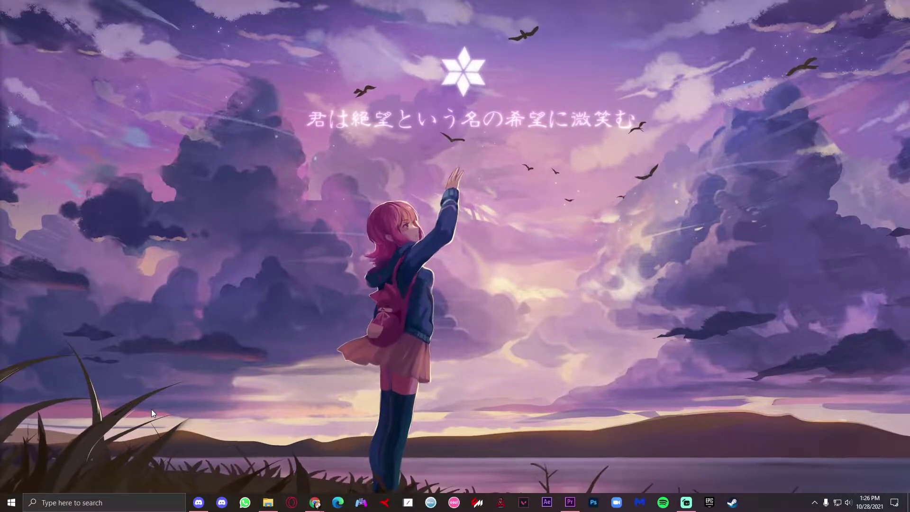
Step: Restore the Chrome window showing the YouTube video 'FASTEST 100PP - EASIEST DT MAPS FOR 100PP'
left_click(314, 503)
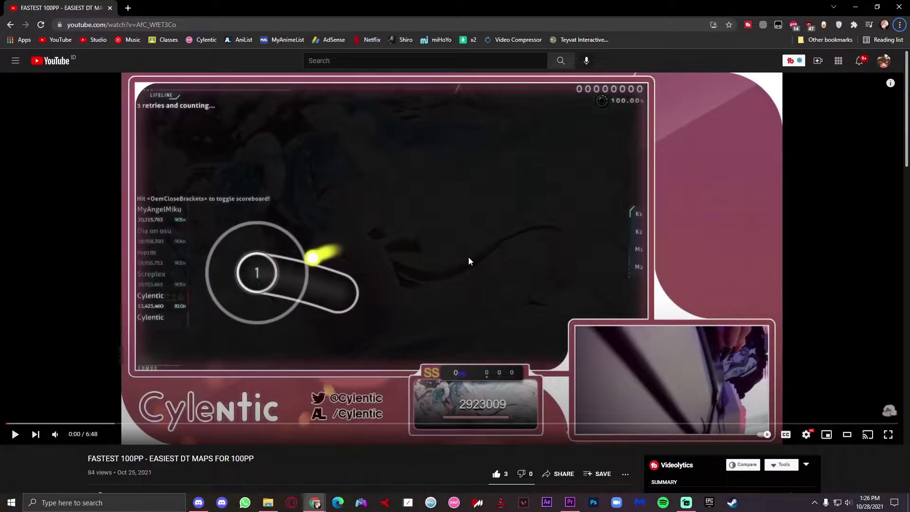
Step: Copy the alternate Discord invite code from the expanded YouTube description, then switch to Discord
scroll(467, 251, "down", 6)
left_click(130, 317)
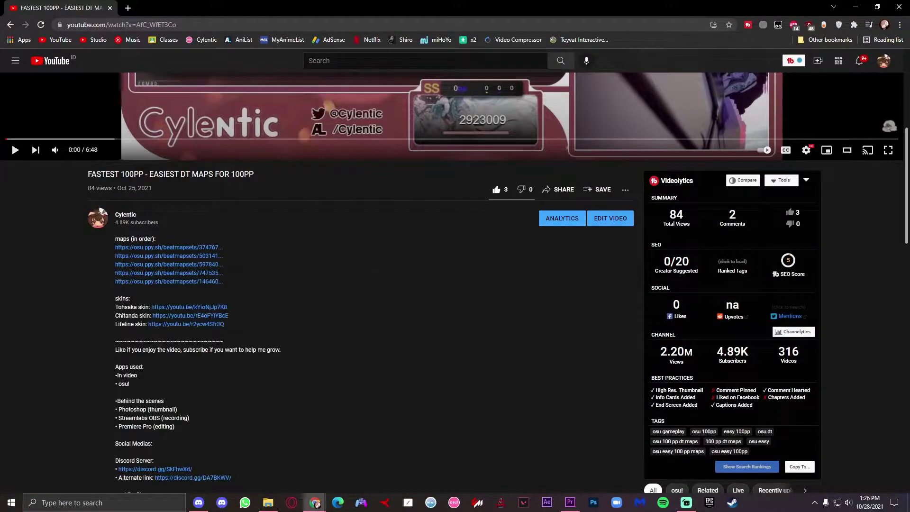
scroll(165, 275, "down", 5)
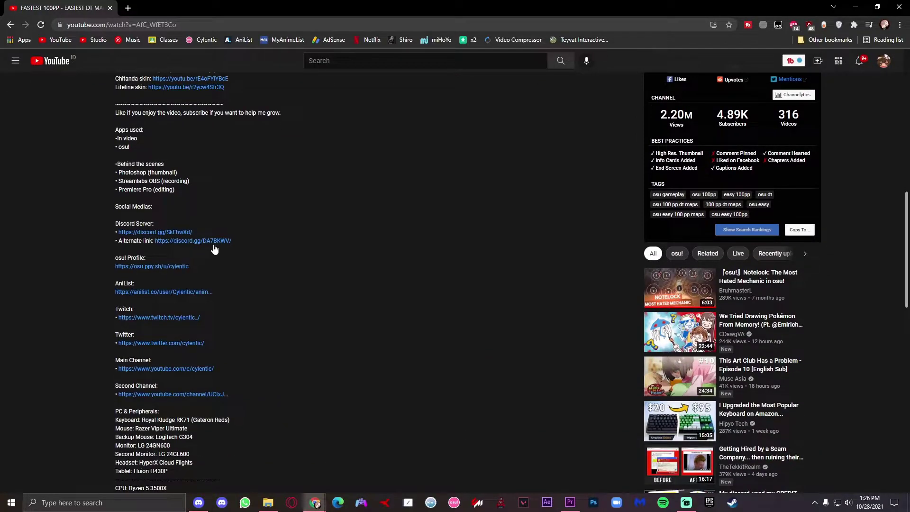
left_click_drag(235, 243, 207, 242)
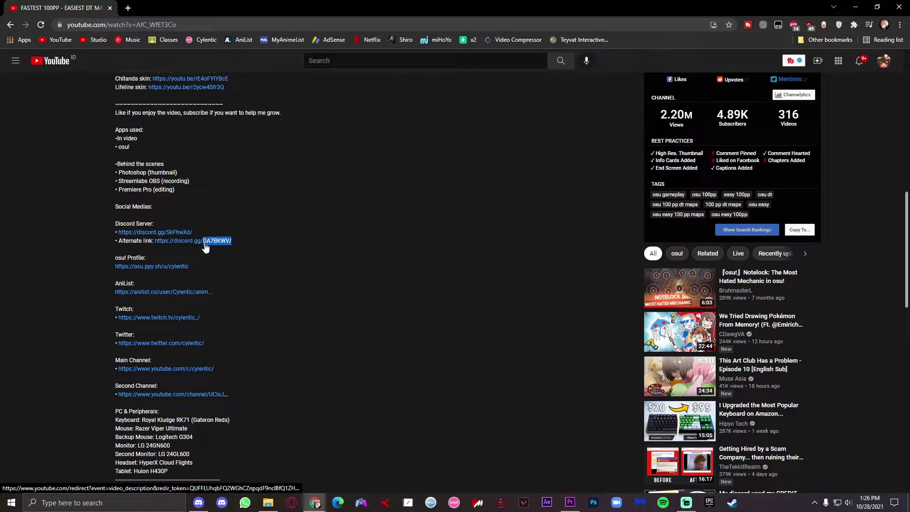
left_click(199, 502)
Step: Join Cylentic's Discord server by pasting the copied invite code
left_click(17, 55)
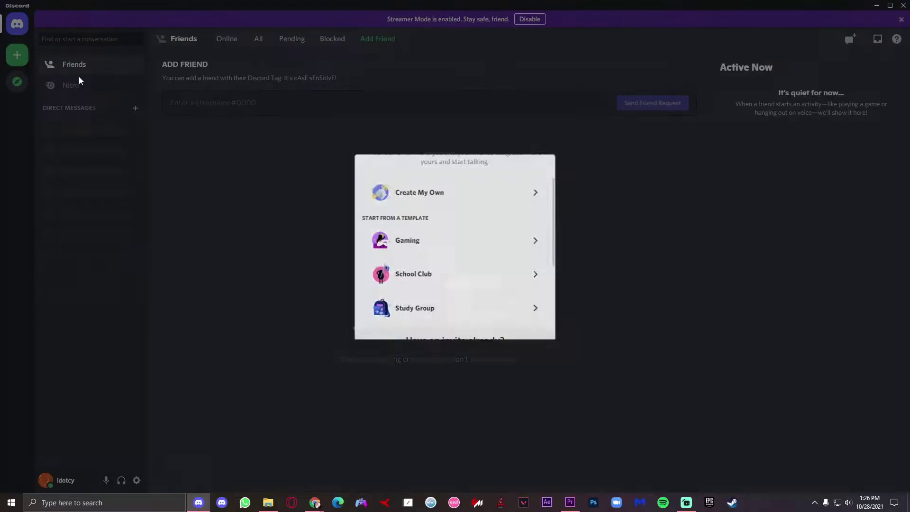
left_click(508, 368)
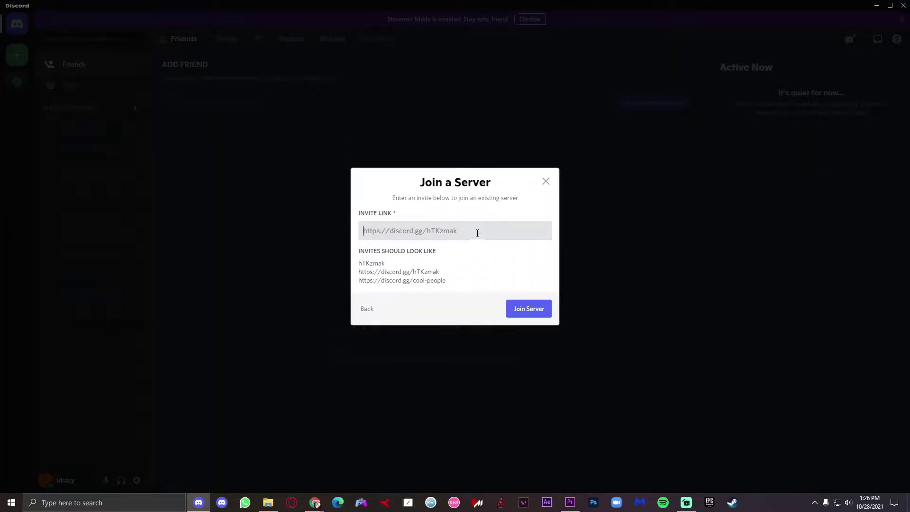
type("DA7BKWV/")
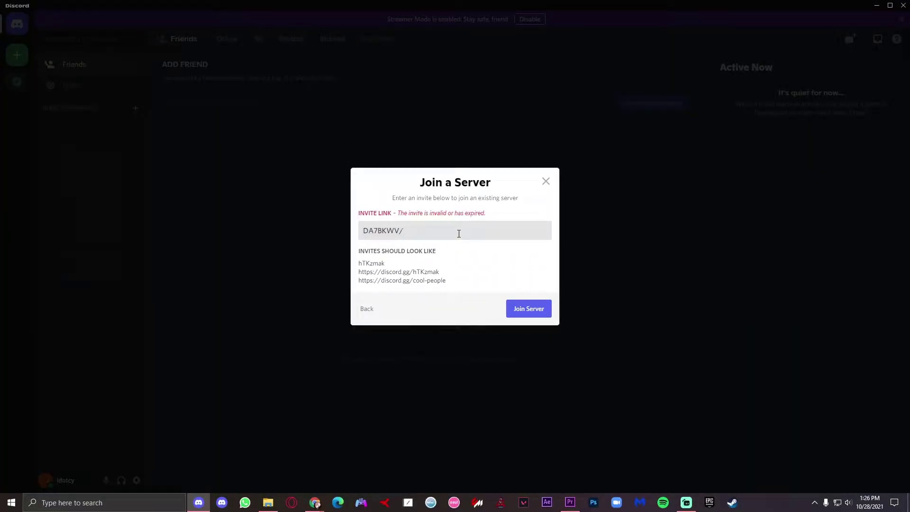
left_click(524, 311)
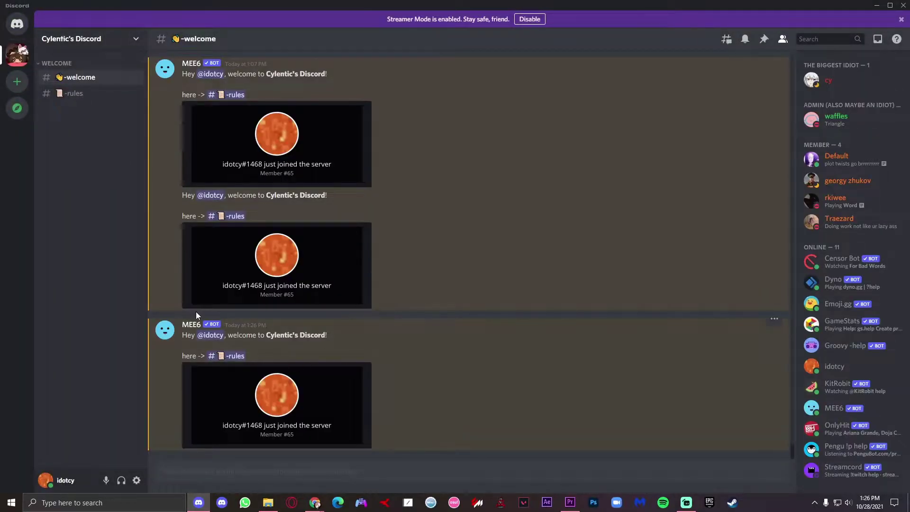
Step: Browse the #-rules and #-global-chat channels, ending in #-downloads
left_click(236, 356)
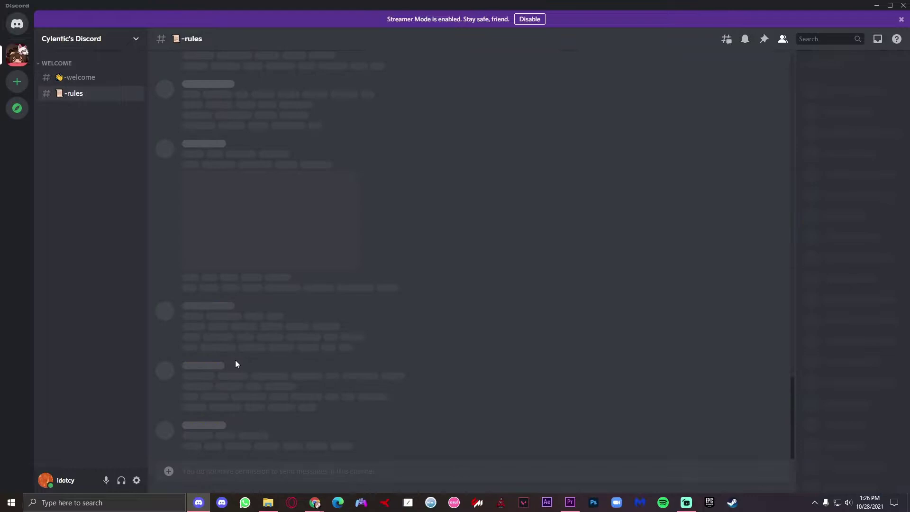
left_click_drag(217, 348, 330, 379)
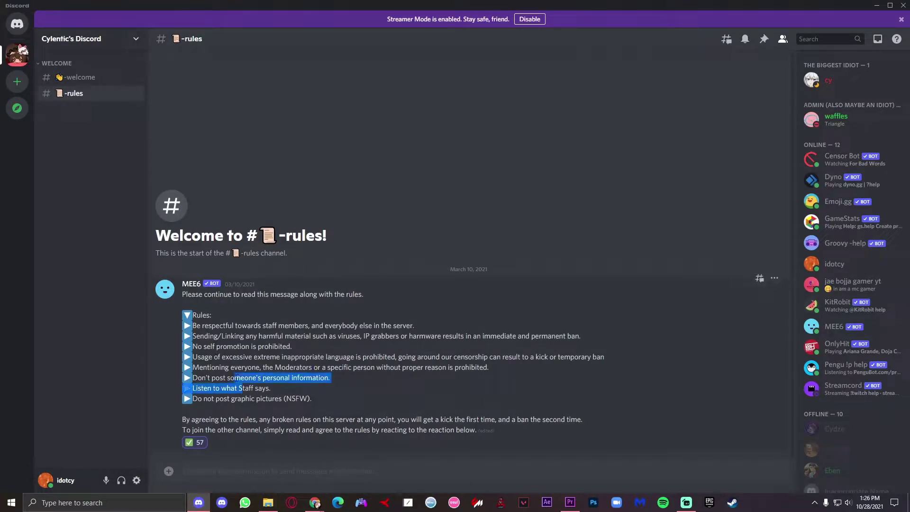
left_click(328, 390)
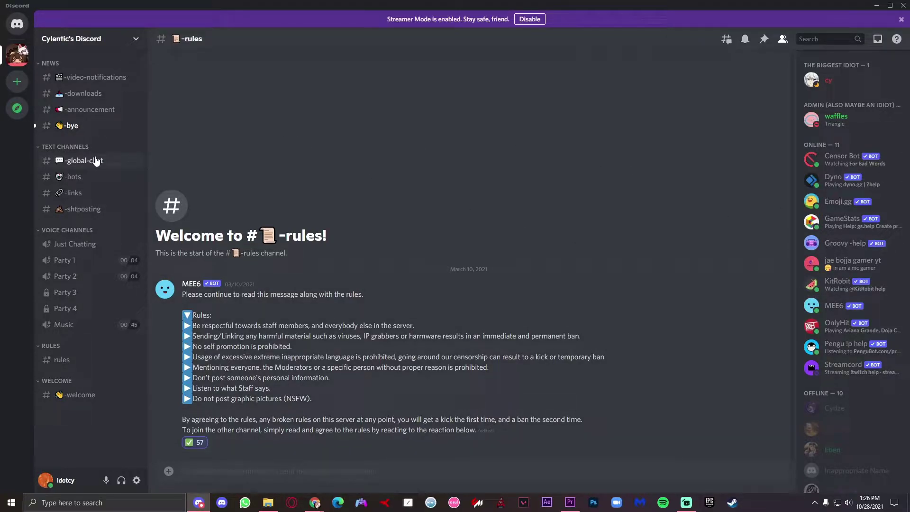
left_click(96, 161)
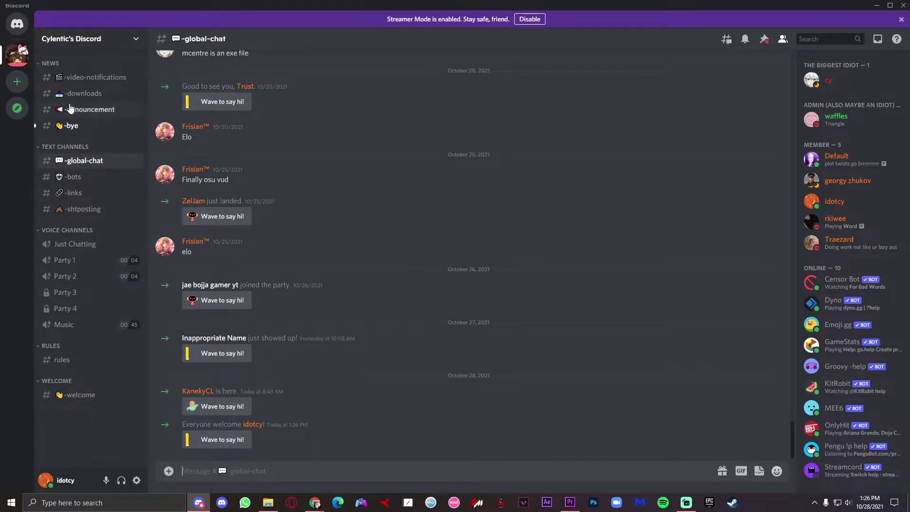
left_click(98, 100)
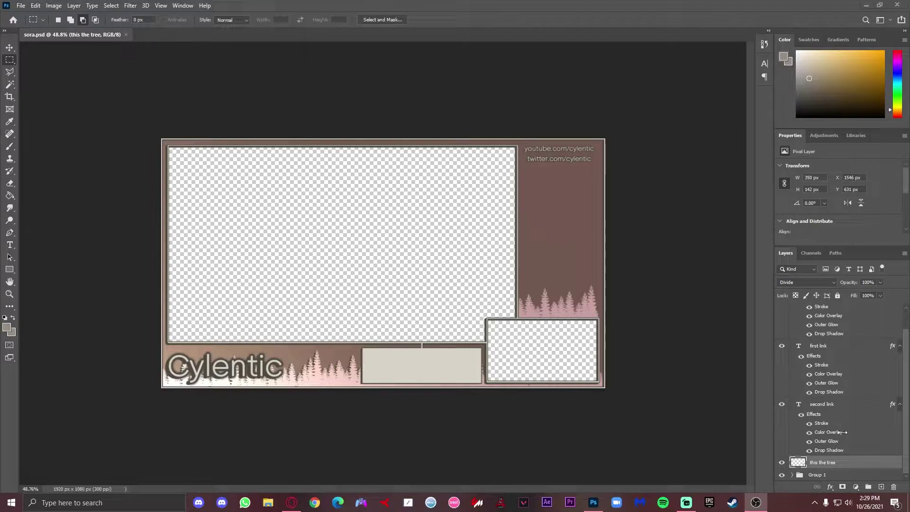
Step: Retype the name text layer as 'Cylentic'
scroll(856, 336, "up", 1)
left_click(830, 312)
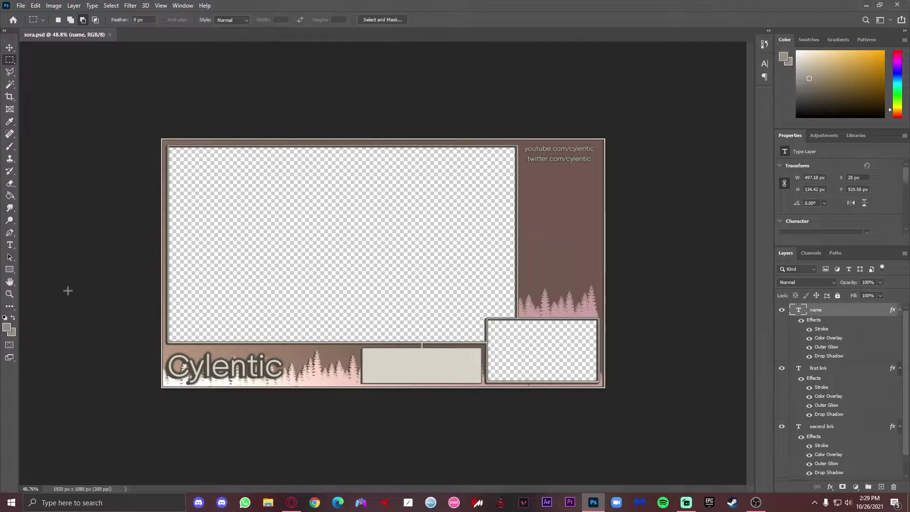
key("t")
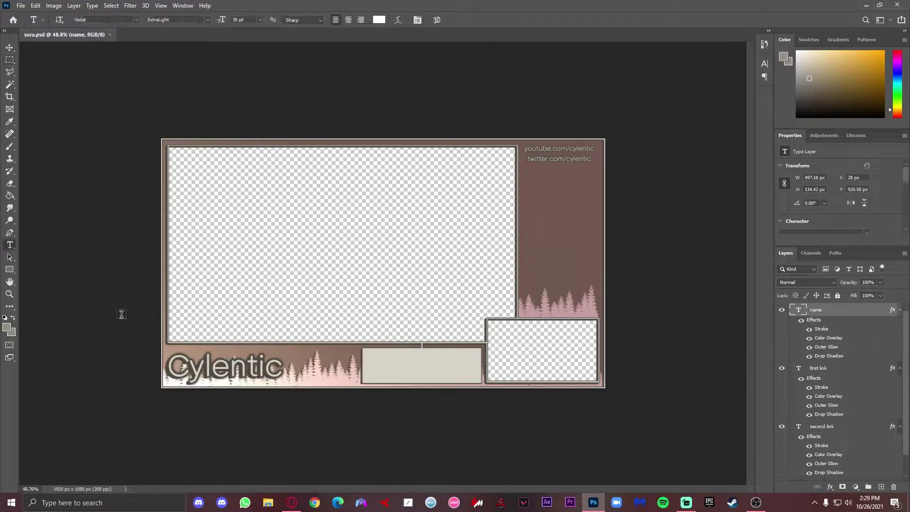
double_click(235, 363)
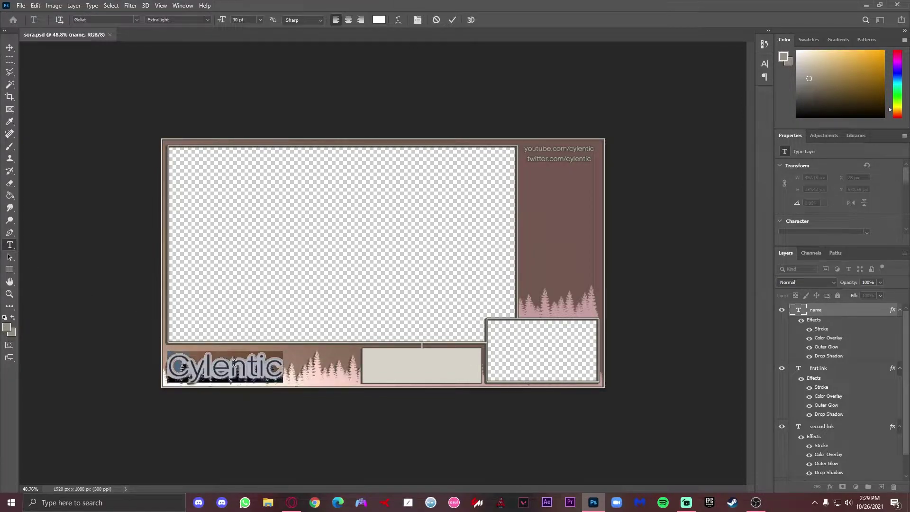
type("Cylentic")
key("ctrl+Return")
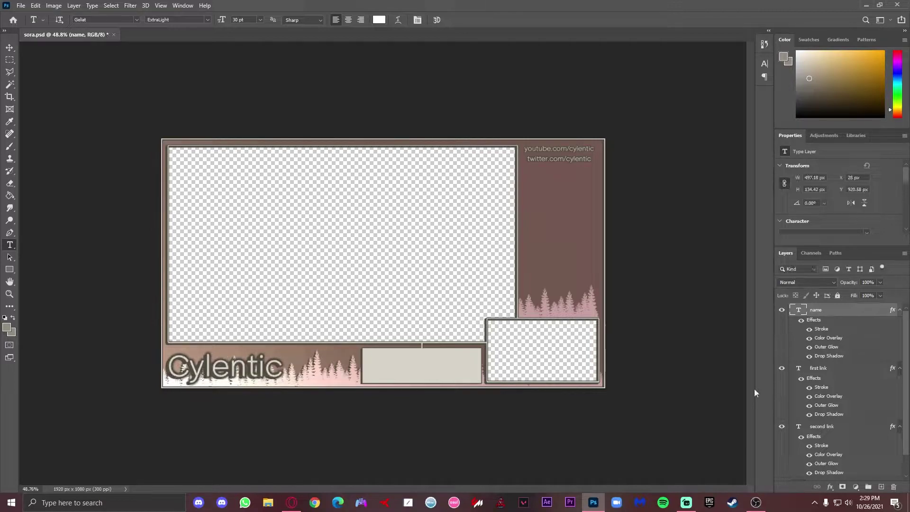
Step: Edit the youtube and twitter link text on the first link layer
left_click(835, 370)
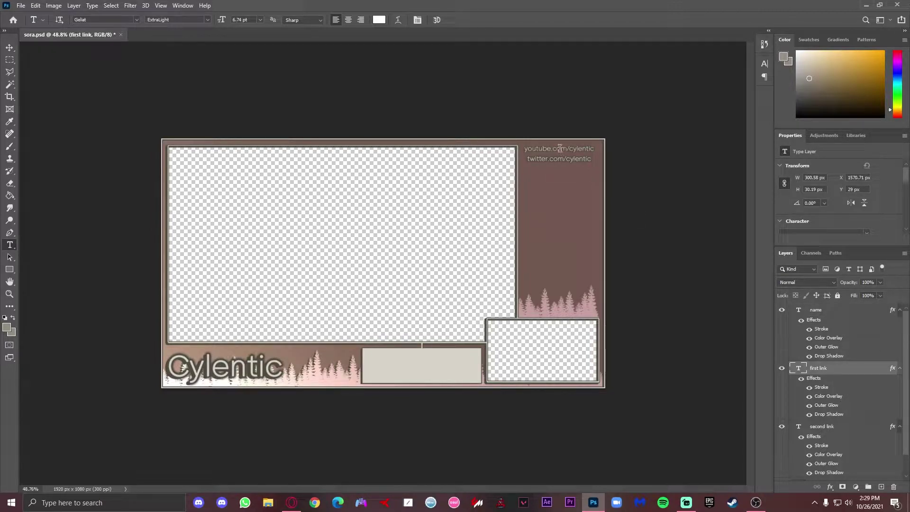
left_click(560, 147)
left_click(826, 427)
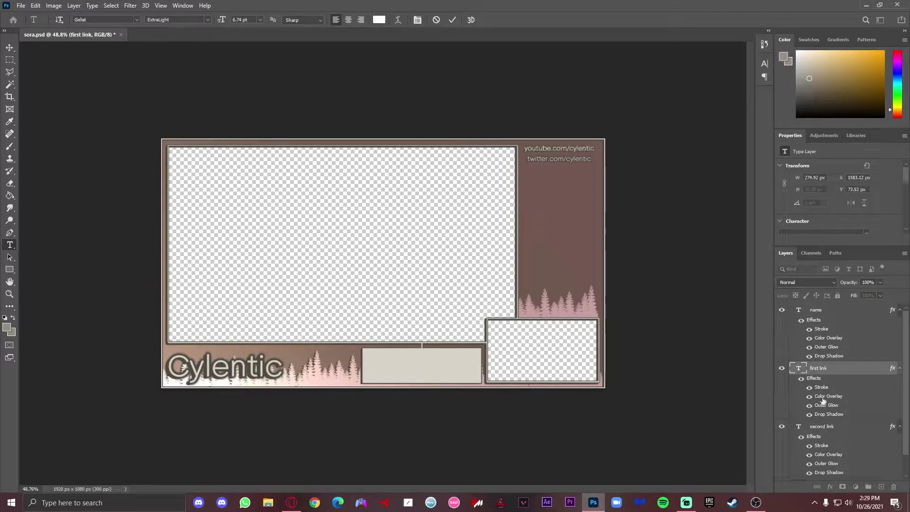
left_click(606, 181)
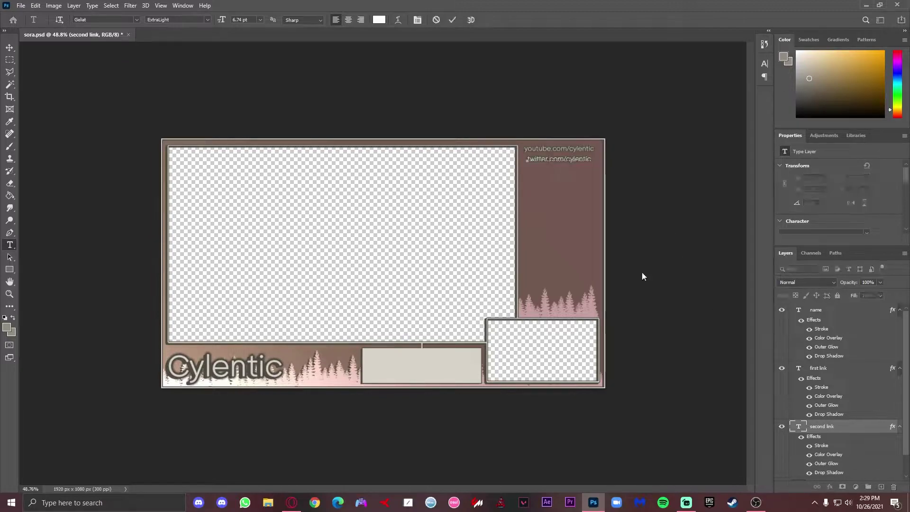
left_click(562, 157)
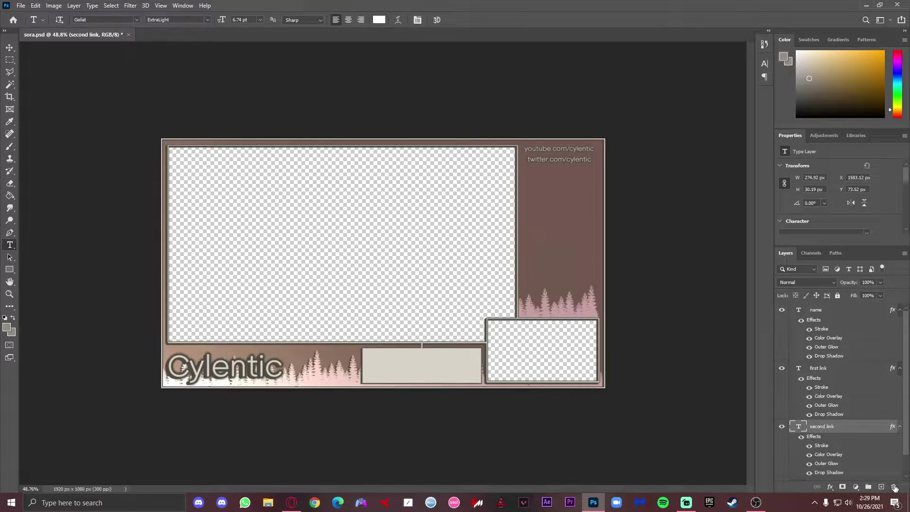
Step: Check the first and second link layers and the tree layer in the Layers panel
left_click(833, 382)
left_click(842, 423)
left_click(838, 382)
scroll(835, 411, "down", 1)
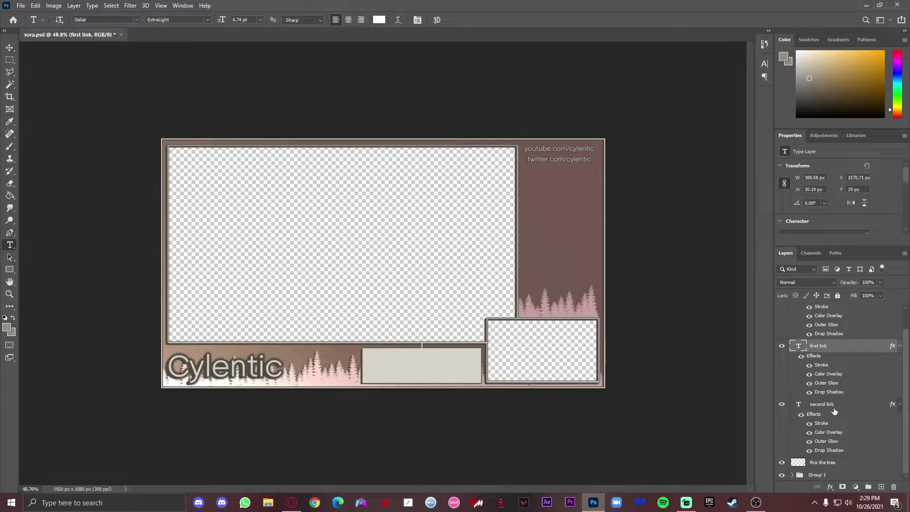
left_click(829, 463)
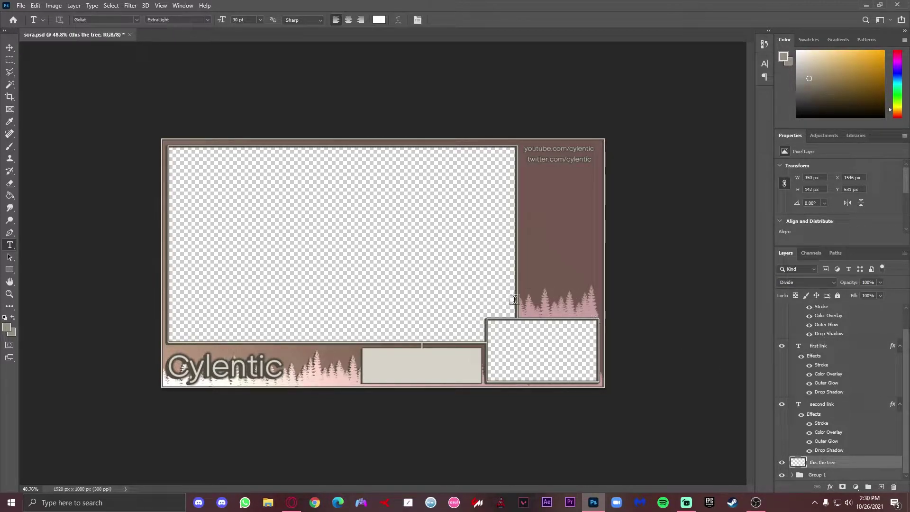
scroll(806, 412, "up", 1)
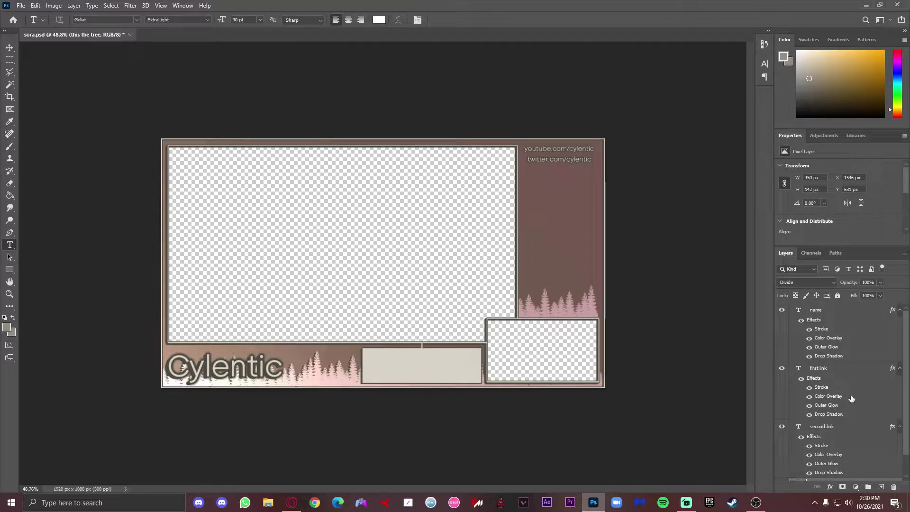
scroll(849, 403, "down", 1)
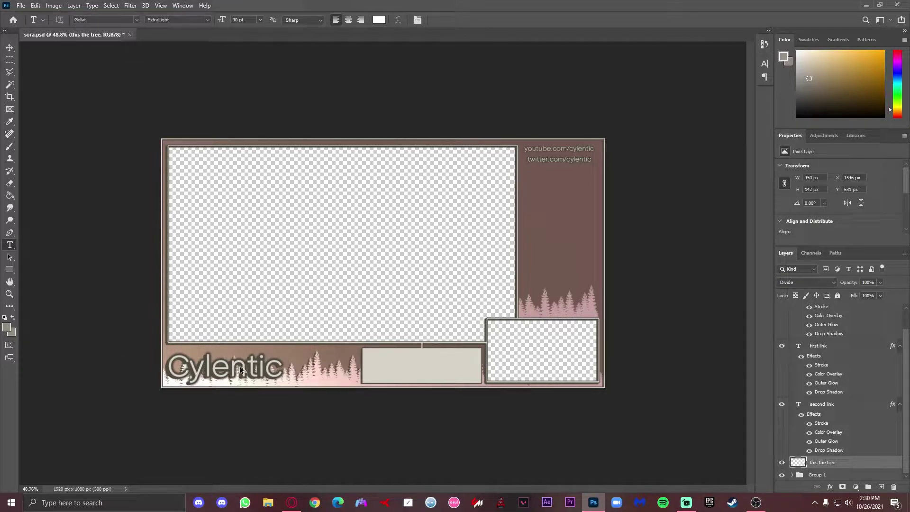
Step: Export the overlay as a 1920×1080 PNG named sora.png into stream overlay > sora
key("ctrl+alt+shift+w")
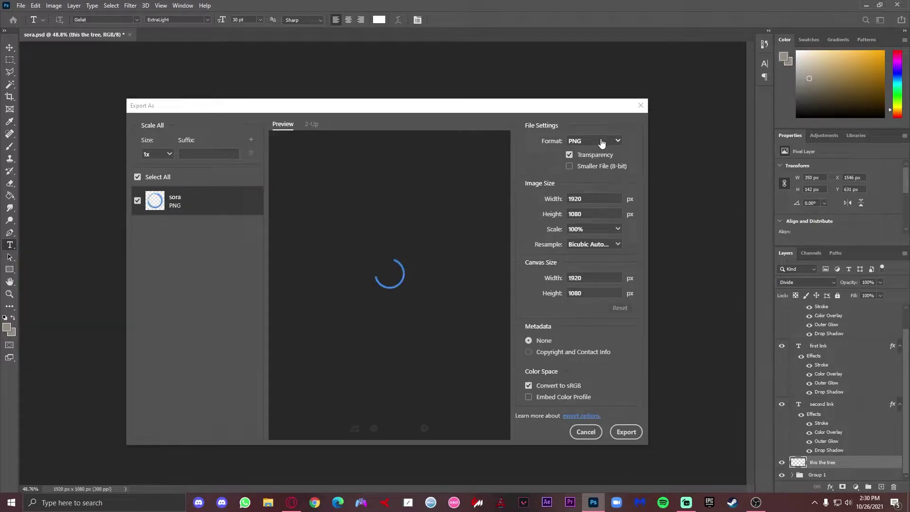
left_click(626, 432)
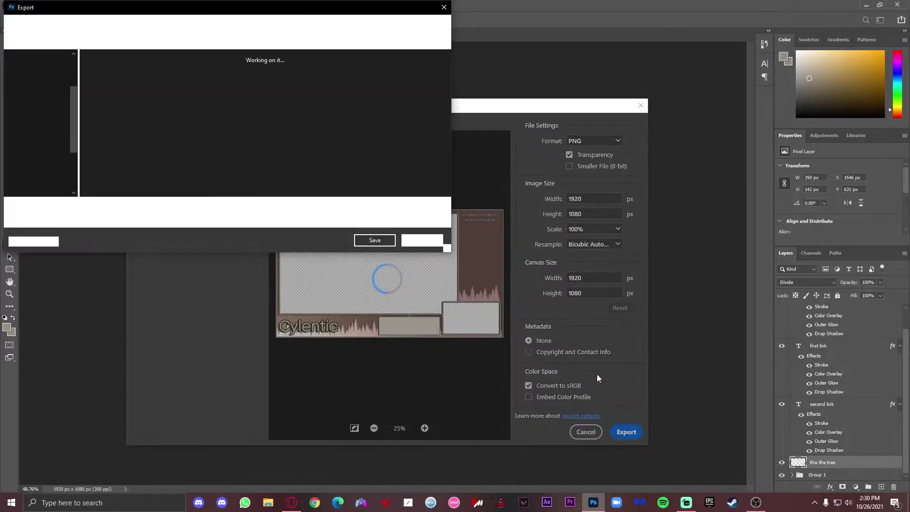
left_click(224, 26)
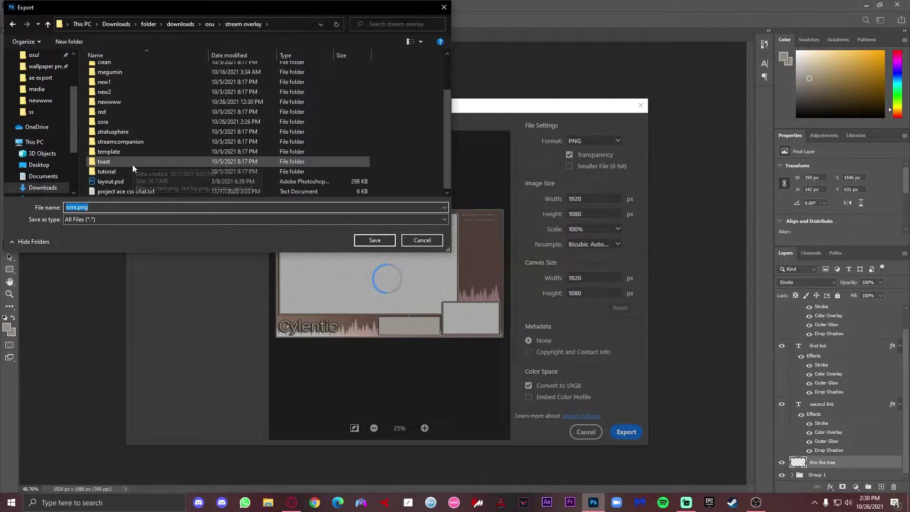
double_click(118, 122)
left_click(361, 242)
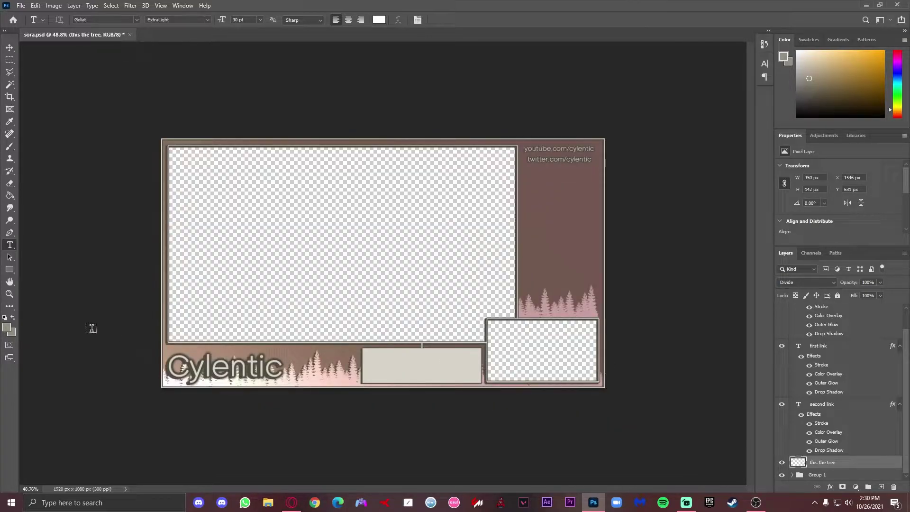
Step: Hide Group 1's frame and background after comparing both looks, leaving only text and trees
left_click(782, 476)
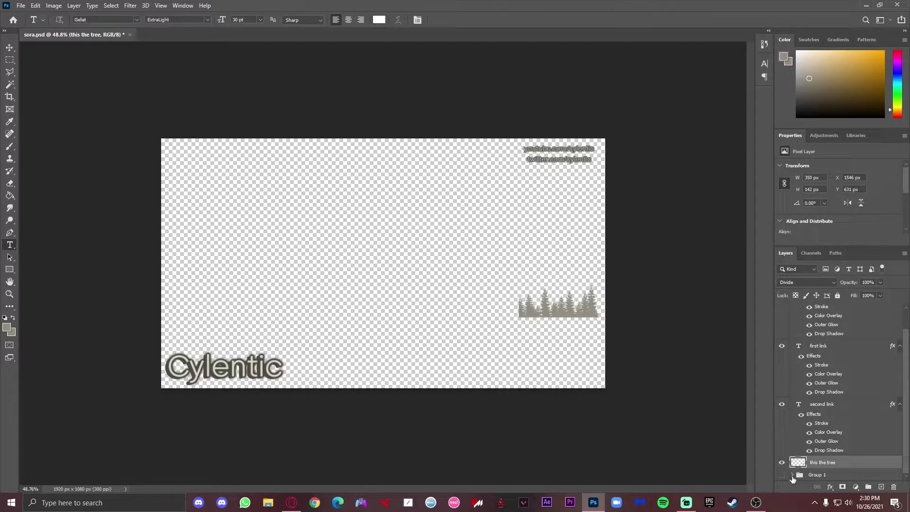
left_click(782, 477)
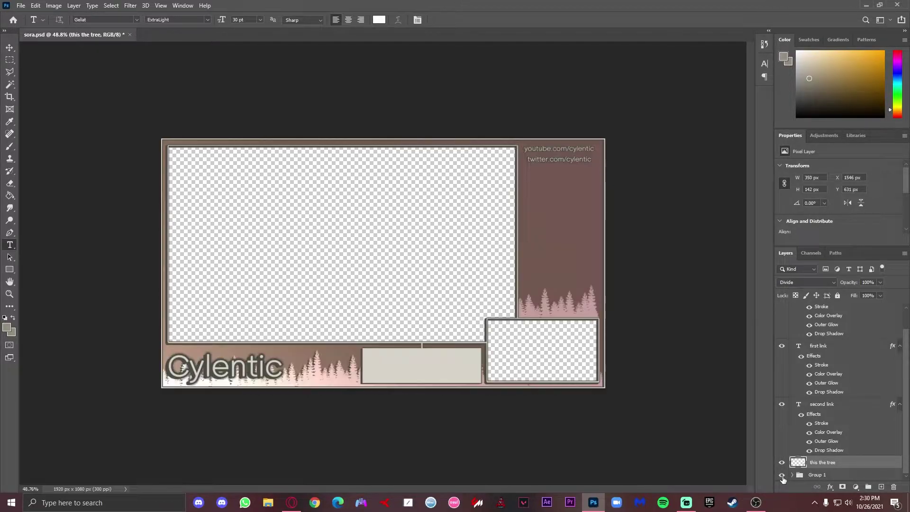
left_click(783, 476)
left_click(782, 477)
left_click(782, 476)
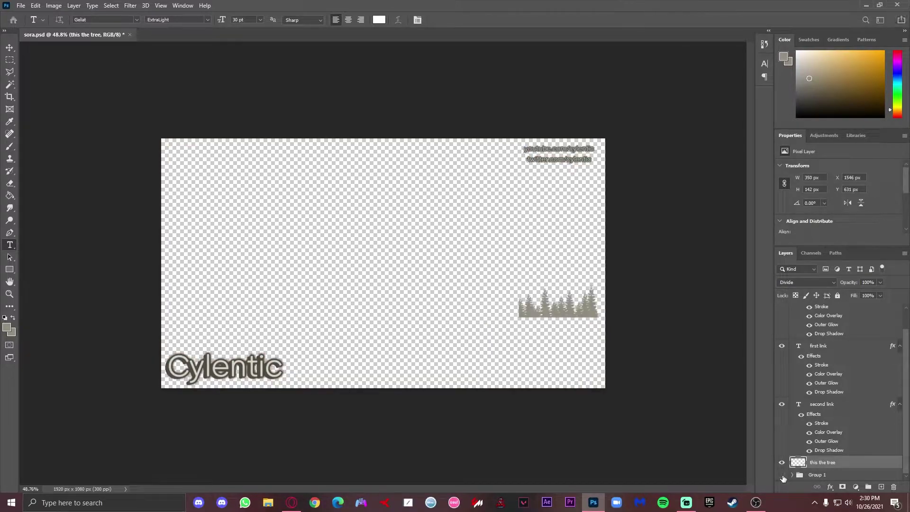
key("ctrl+alt+shift+w")
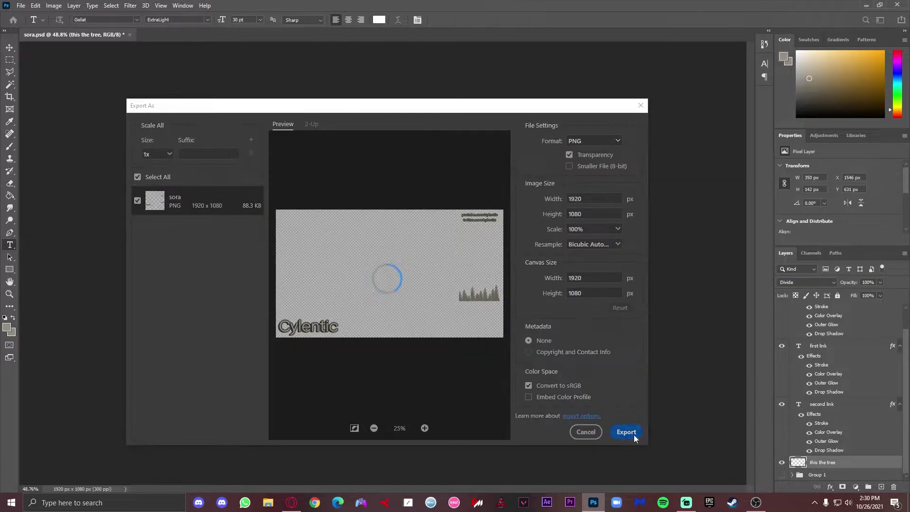
Step: Export the frameless version as sora2.png in the sora folder, then close sora.psd
left_click(633, 434)
left_click(395, 240)
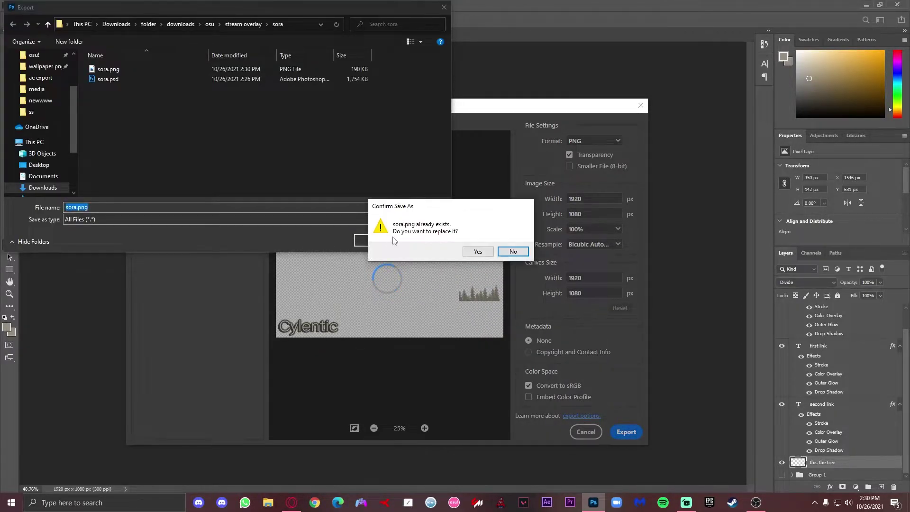
left_click(513, 251)
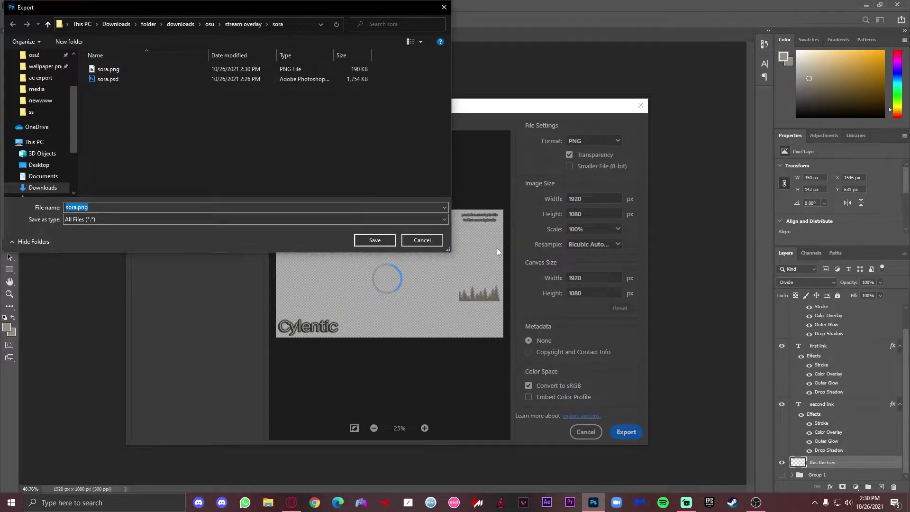
left_click(96, 210)
type("2")
key("Return")
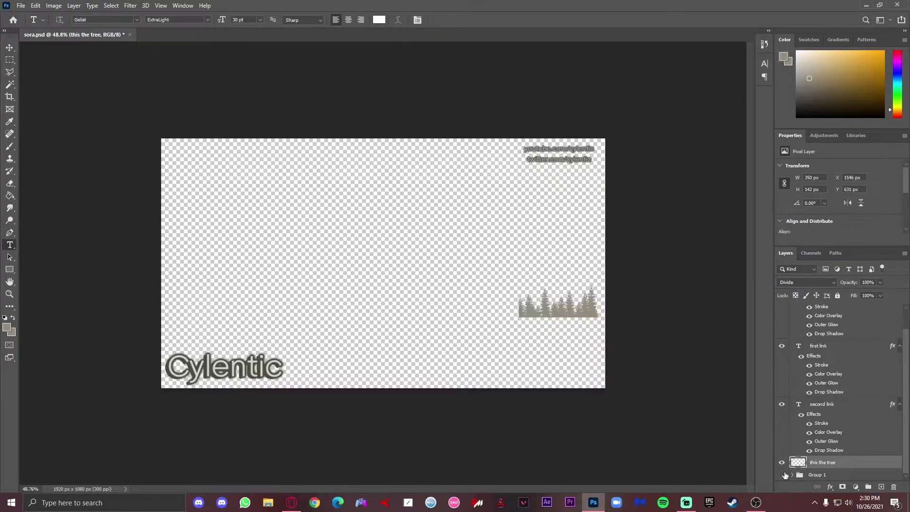
left_click(901, 4)
Step: Quit Photoshop without saving, then add a scene named New Scene (1) in Streamlabs OBS
left_click(437, 187)
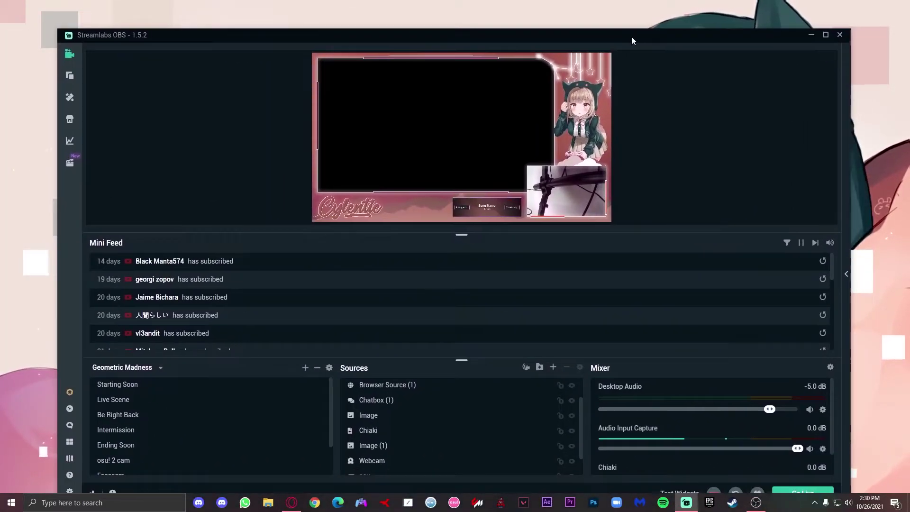
mouse_move(632, 24)
left_mouse_down()
mouse_move(616, 24)
mouse_move(624, 23)
left_mouse_up()
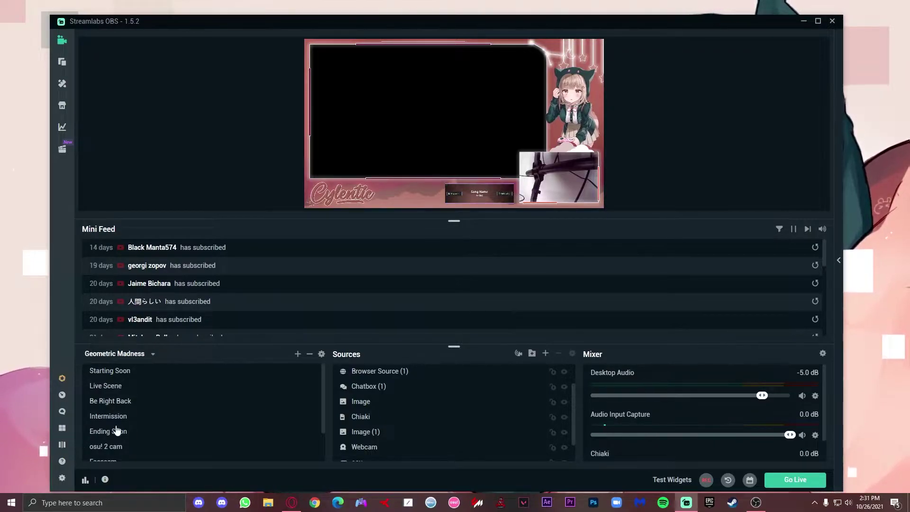
scroll(115, 430, "down", 2)
left_click(298, 355)
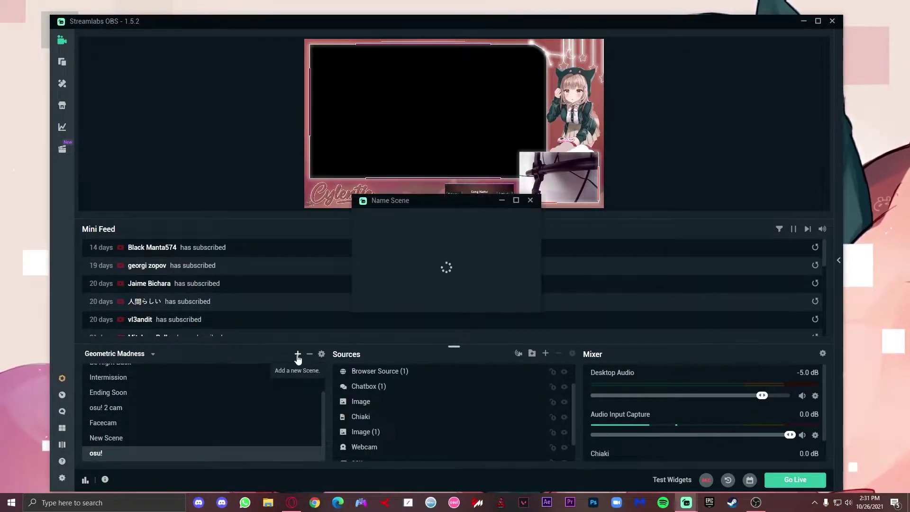
left_click(522, 301)
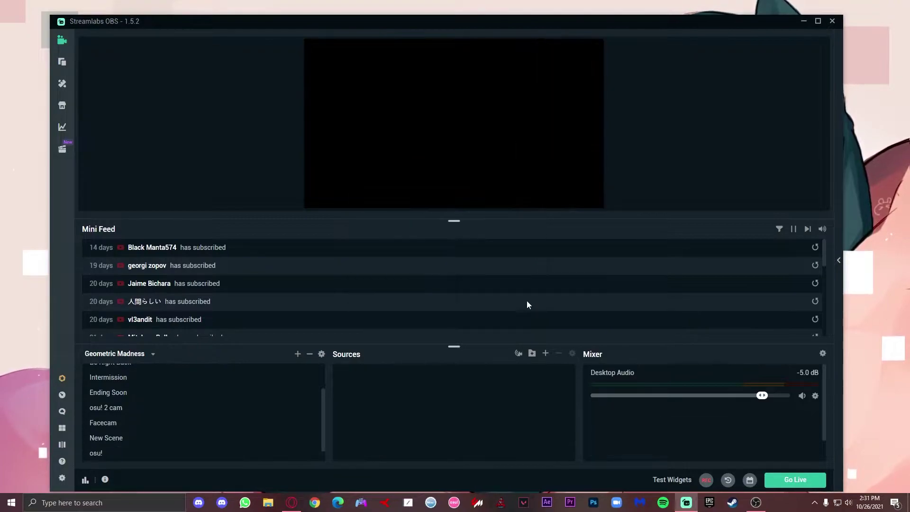
scroll(181, 448, "down", 1)
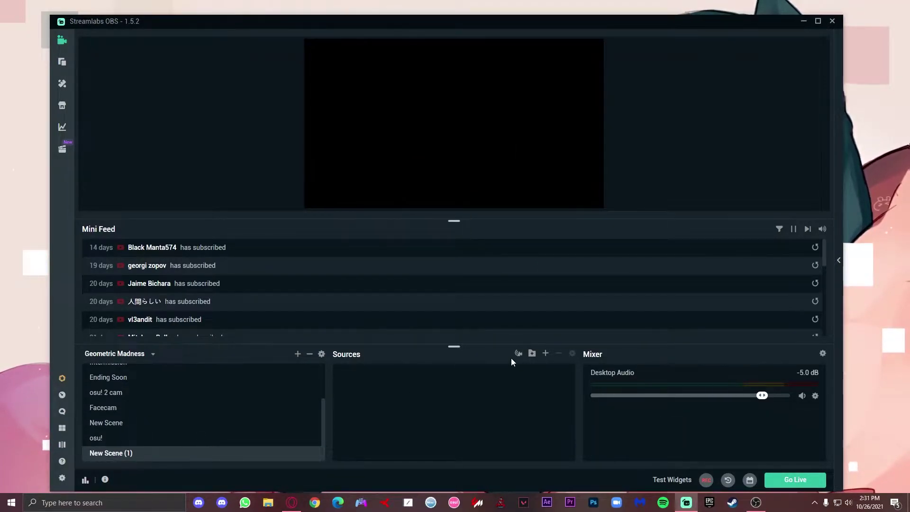
Step: Add a new image source, Image (3), loading sora.png from the sora folder
left_click(545, 354)
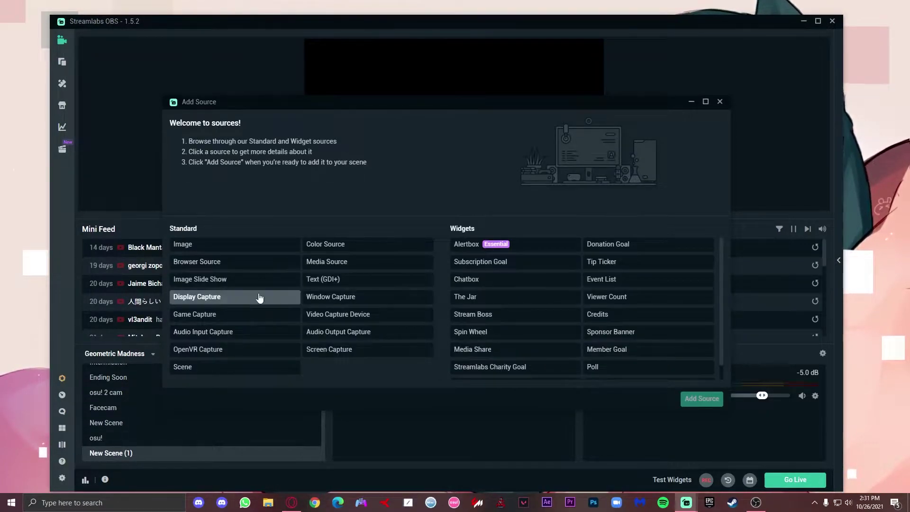
left_click(204, 251)
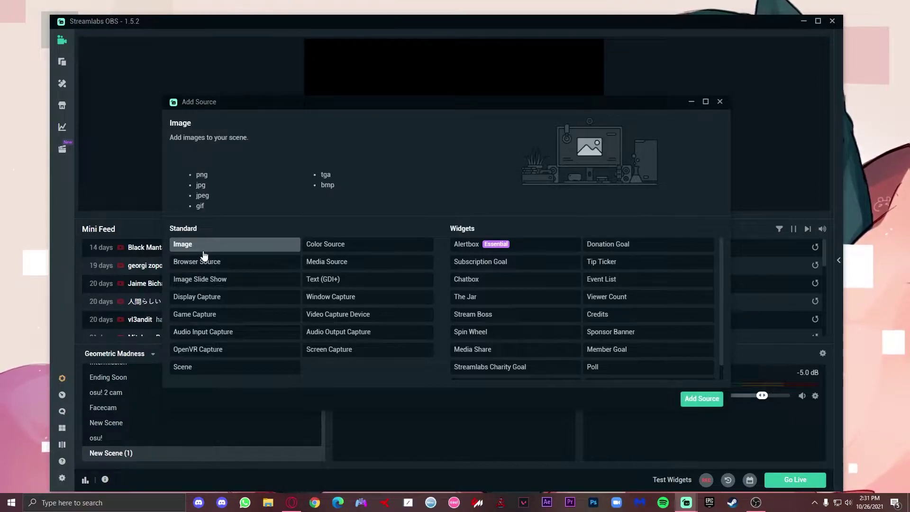
left_click(701, 398)
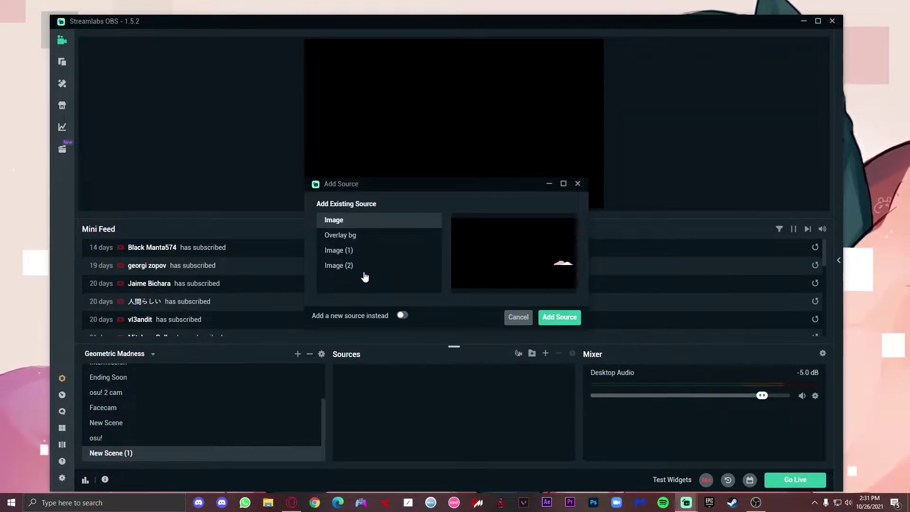
left_click(400, 314)
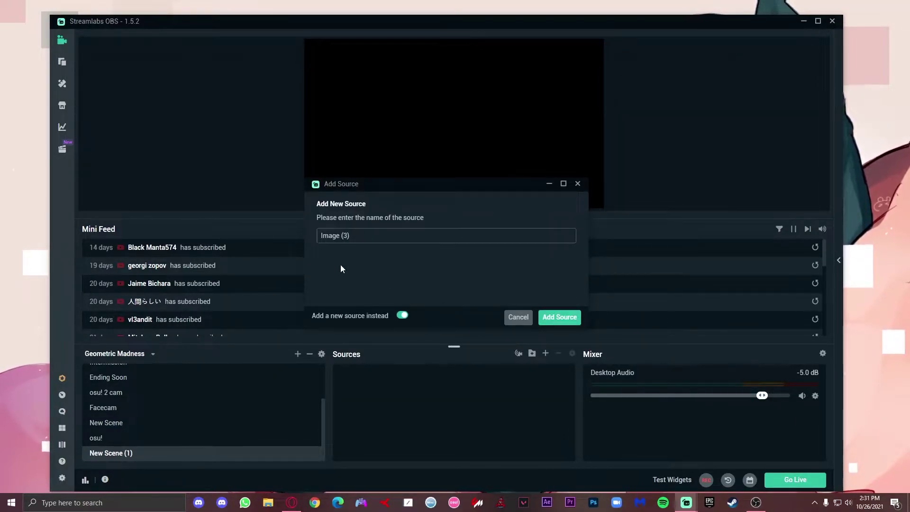
left_click(560, 317)
left_click(564, 189)
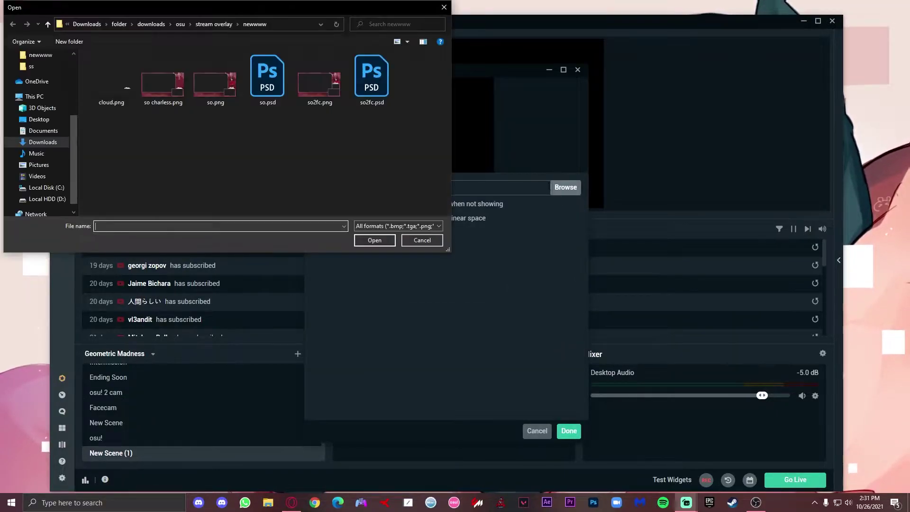
left_click(227, 25)
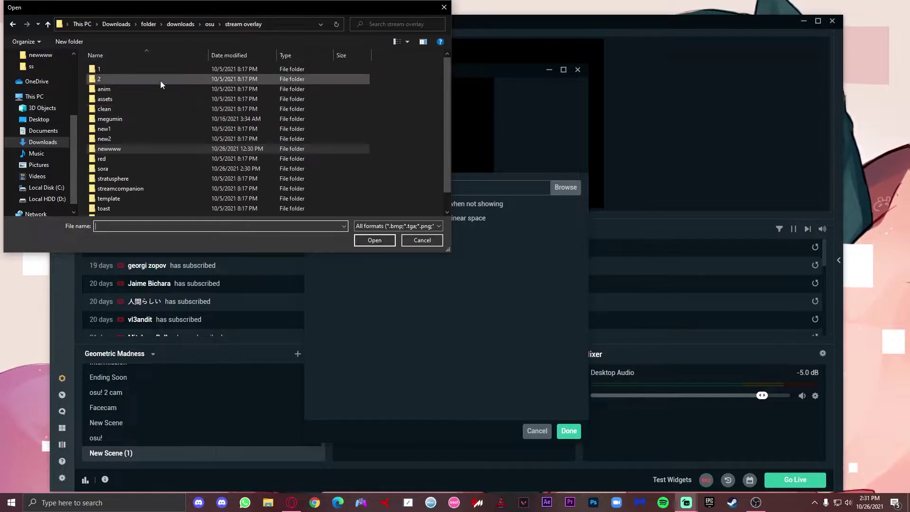
double_click(119, 168)
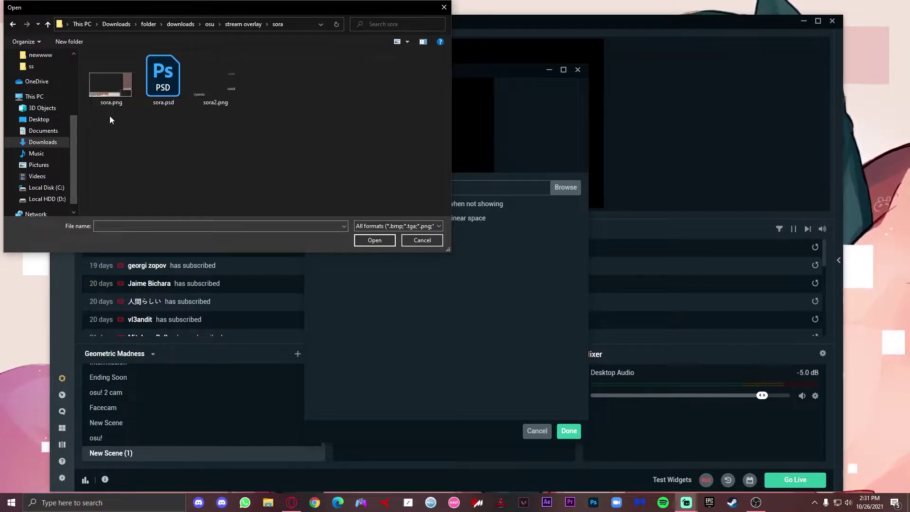
double_click(107, 84)
left_click(568, 430)
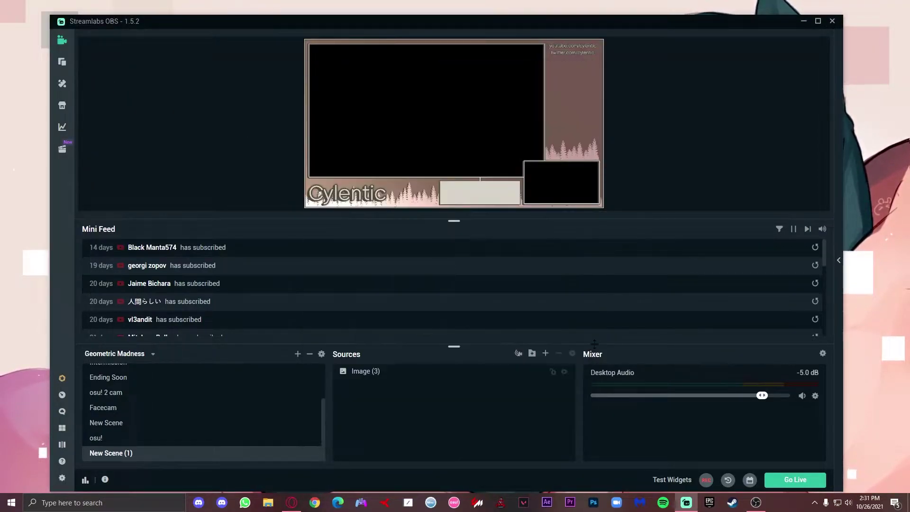
Step: Add a second image source, Image (4), loading sora2.png, and select it in the scene
left_click(545, 354)
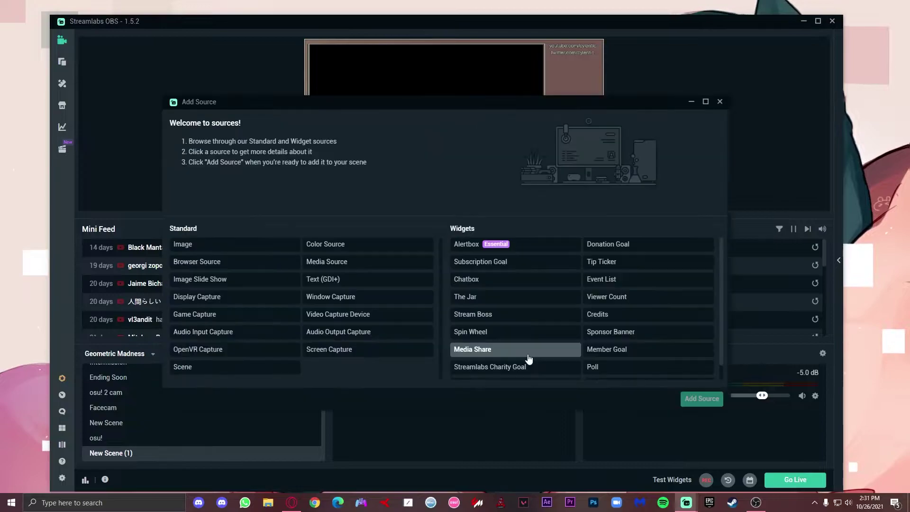
left_click(237, 244)
left_click(700, 398)
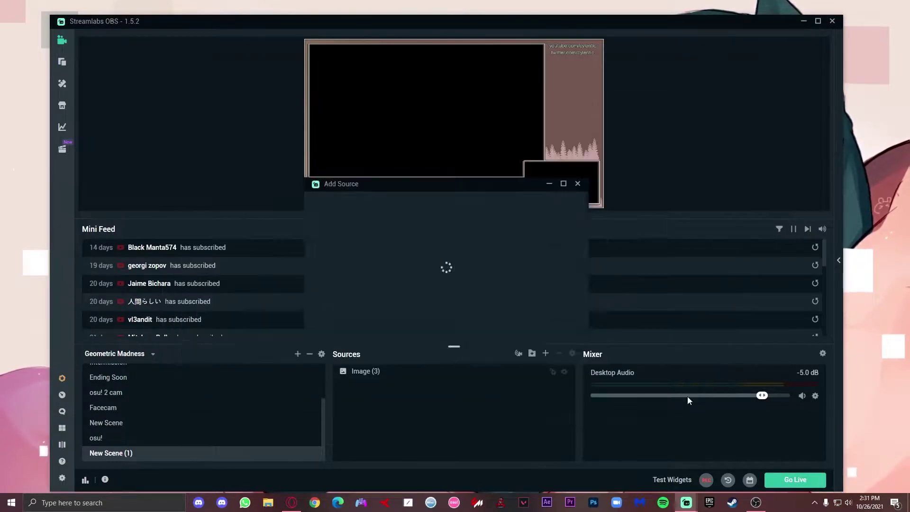
left_click(400, 316)
left_click(550, 316)
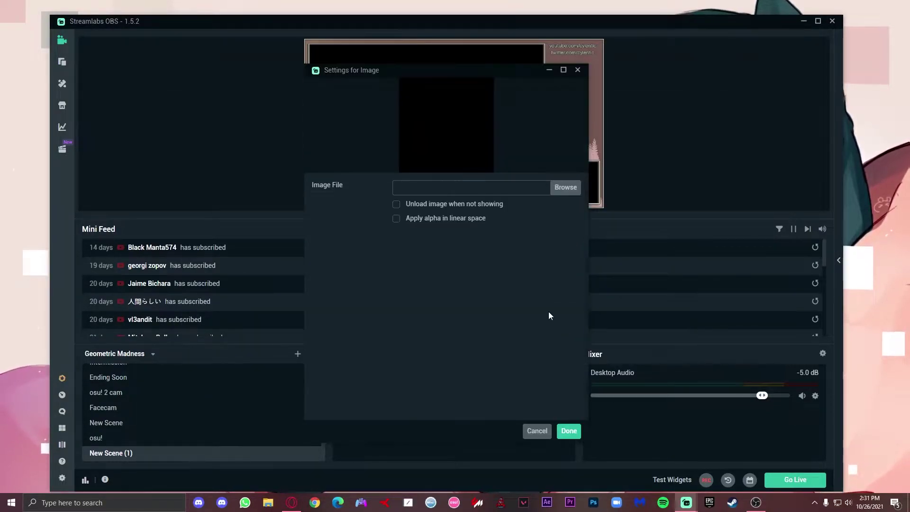
left_click(564, 189)
left_click(207, 77)
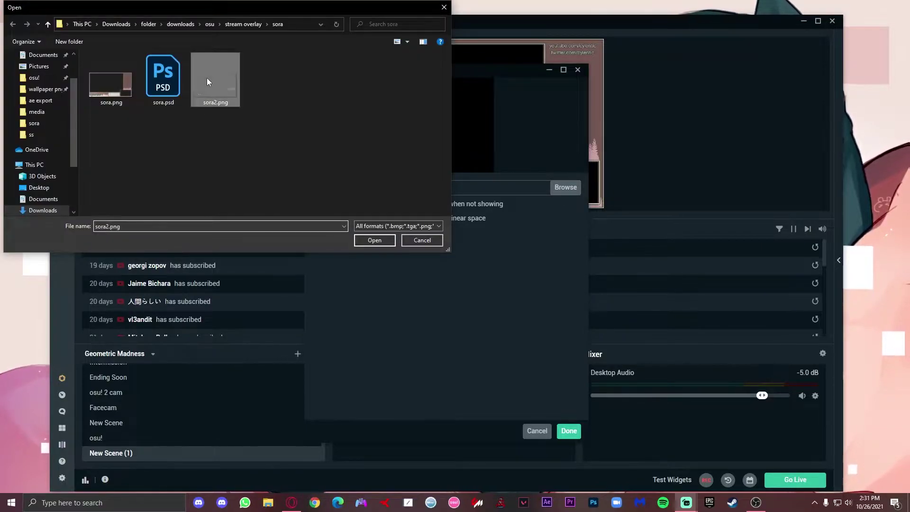
double_click(214, 88)
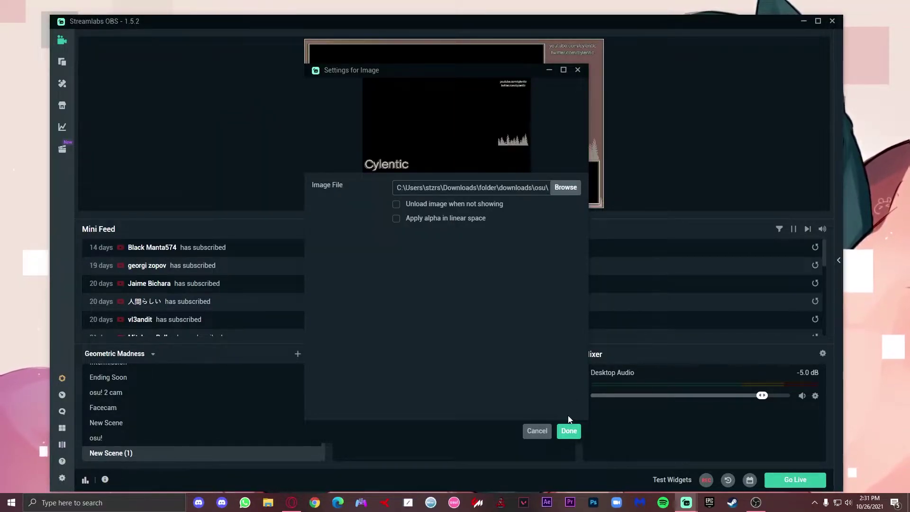
left_click(569, 431)
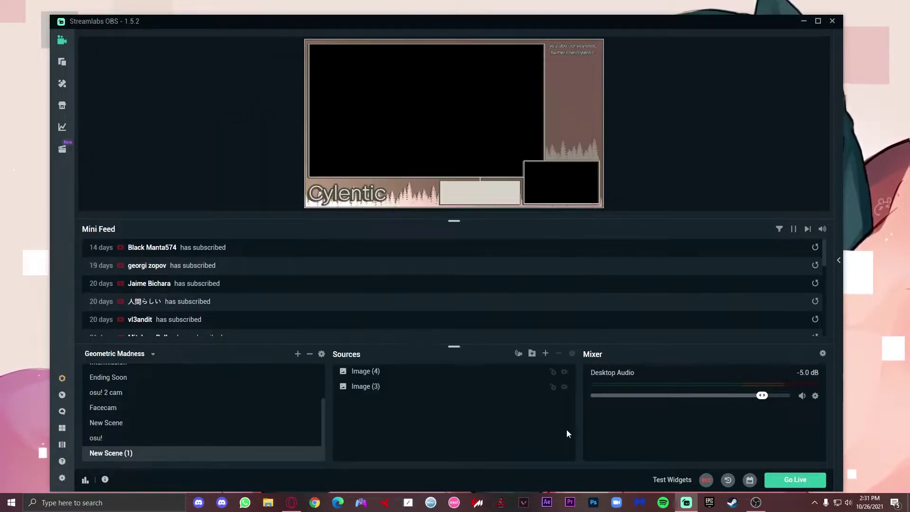
left_click(417, 377)
left_click(424, 390)
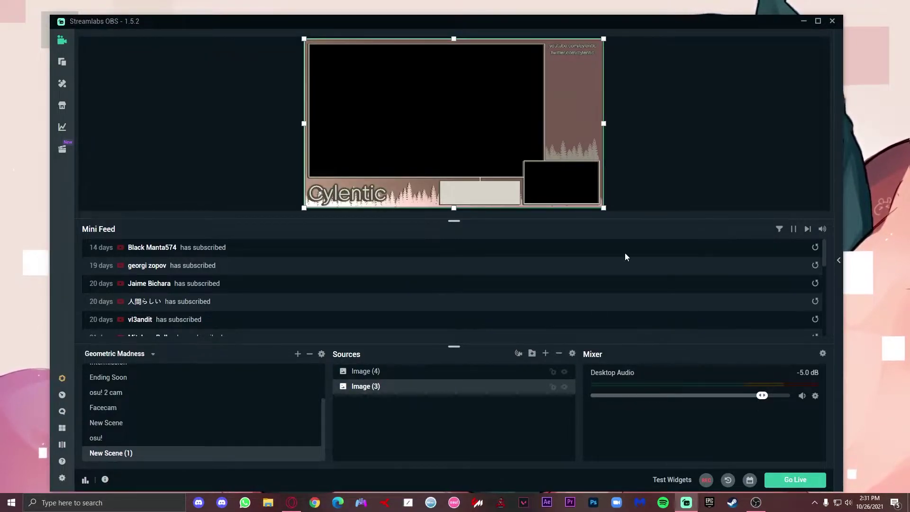
Step: Add a new Media Source loading D:\ae export\Comp 1_2_1.avi
left_click(545, 353)
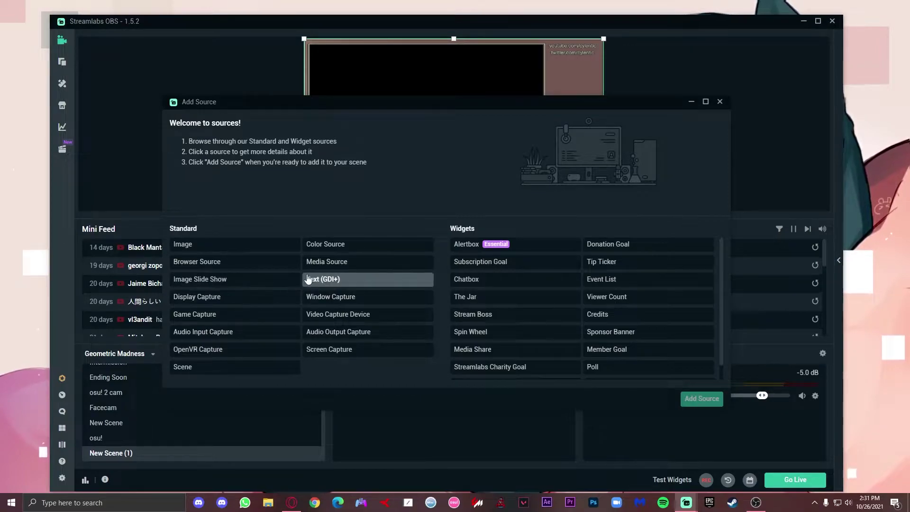
left_click(345, 265)
left_click(701, 398)
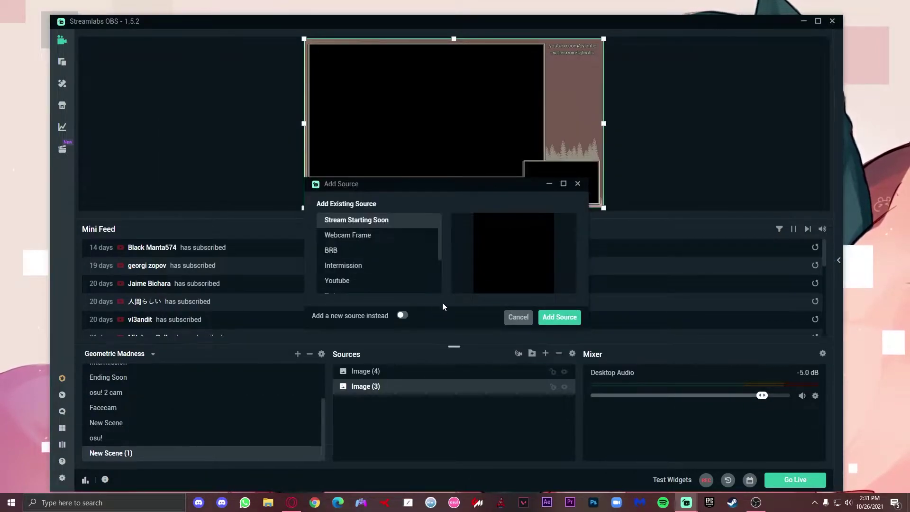
left_click(401, 315)
left_click(559, 317)
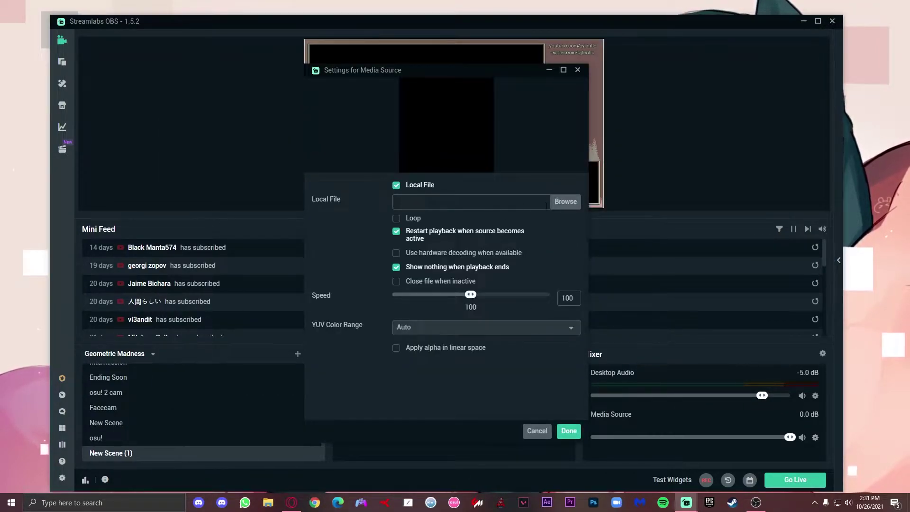
left_click(559, 202)
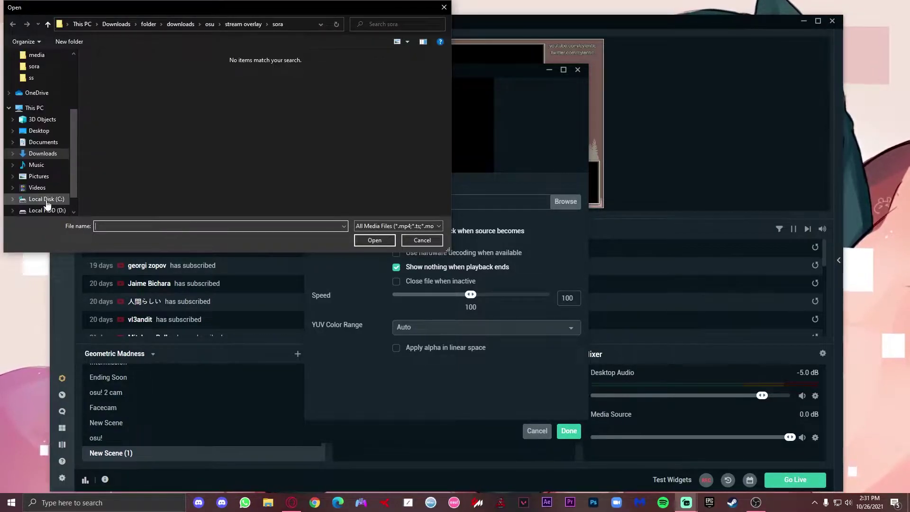
scroll(47, 204, "down", 1)
left_click(47, 188)
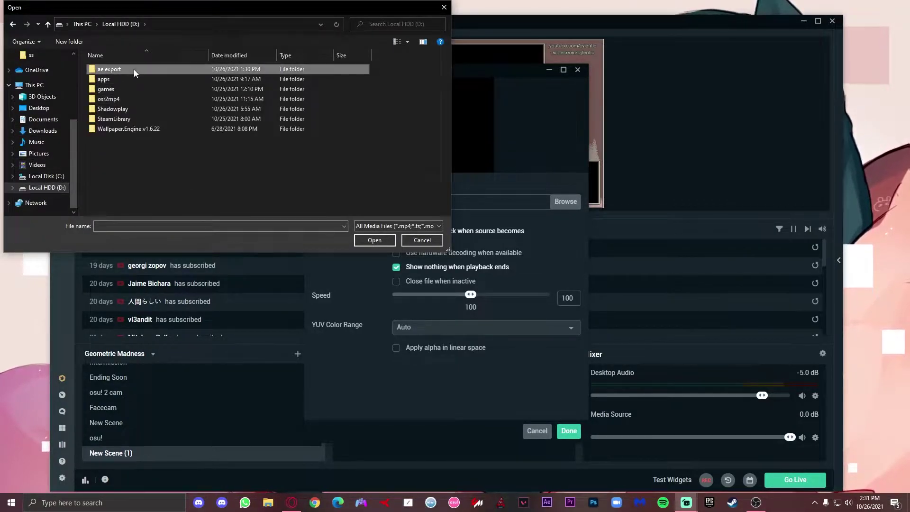
double_click(133, 69)
double_click(215, 80)
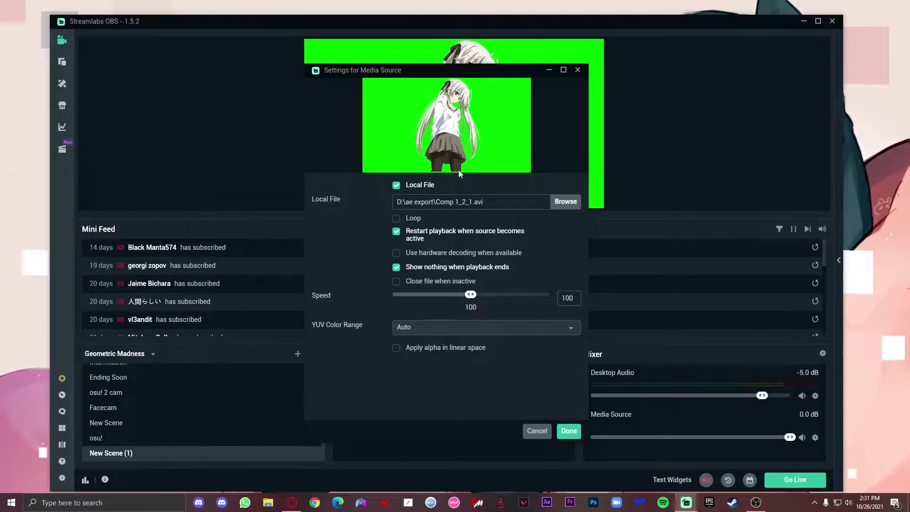
Step: Set the Media Source playback speed to 146 and open its context options
left_click_drag(472, 297, 508, 304)
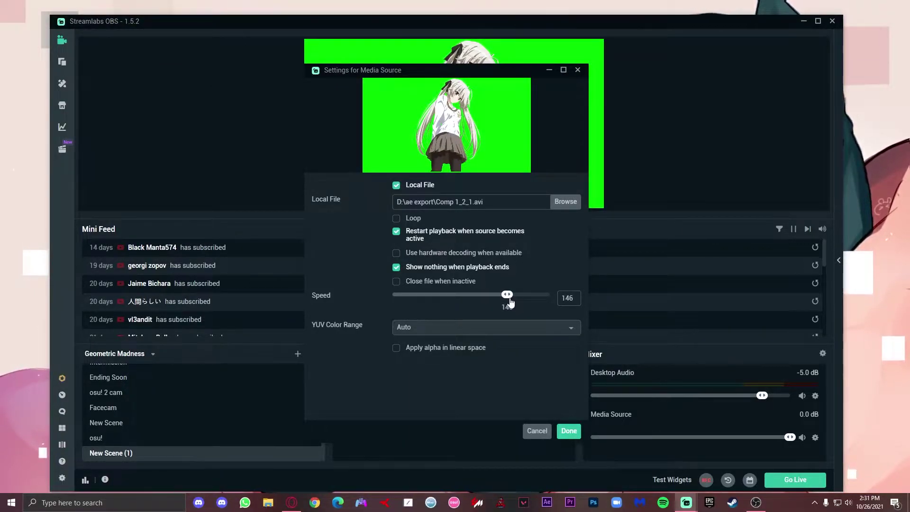
left_click(571, 429)
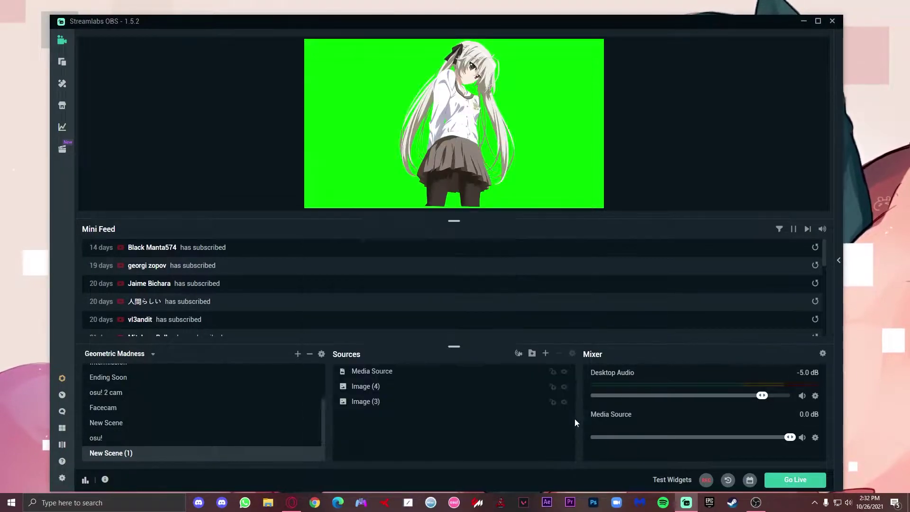
left_click(435, 374)
right_click(436, 375)
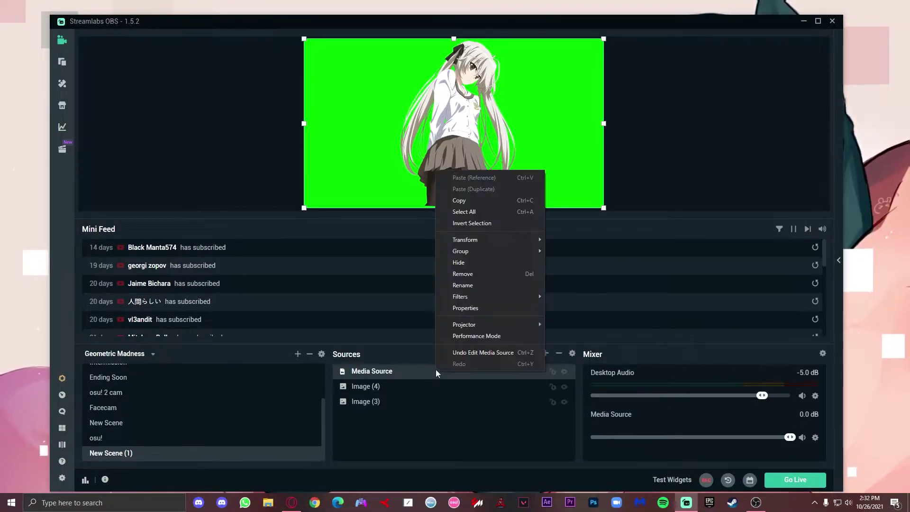
Step: Add a Chroma Key filter to the Media Source to remove the character's green background
mouse_move(500, 291)
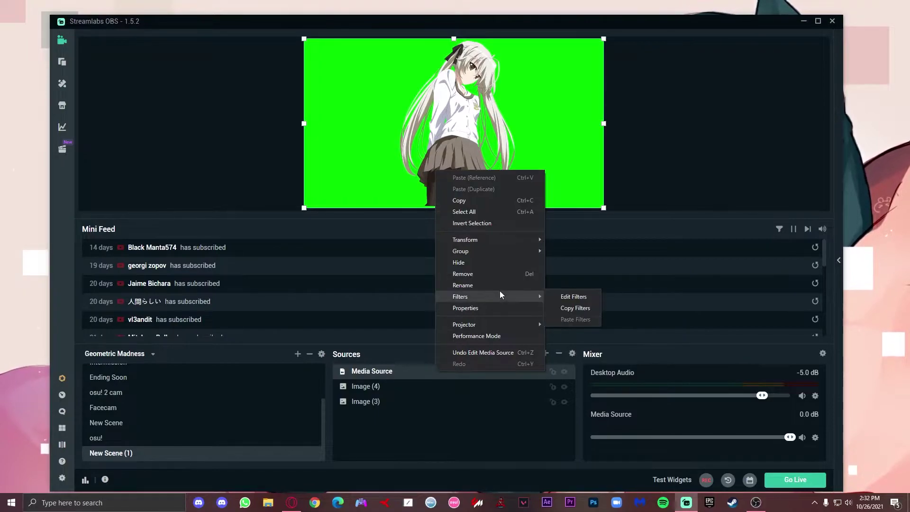
left_click(553, 296)
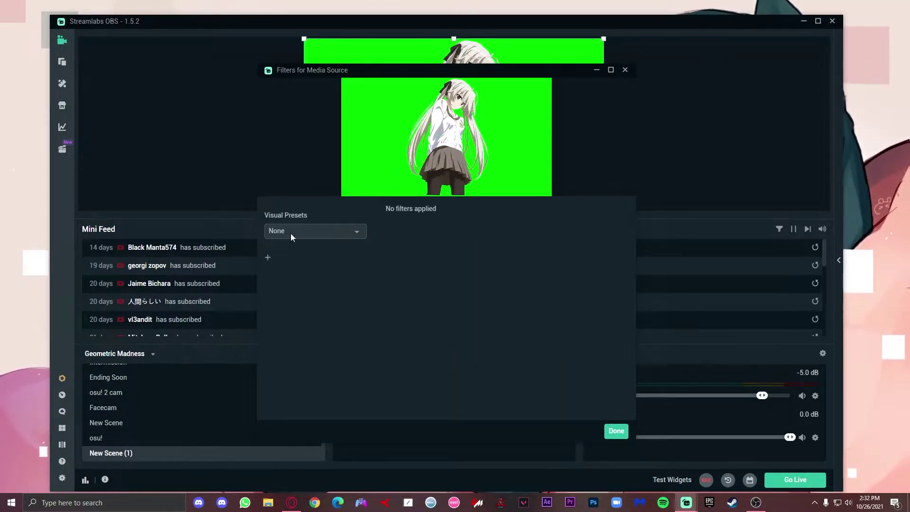
left_click(268, 257)
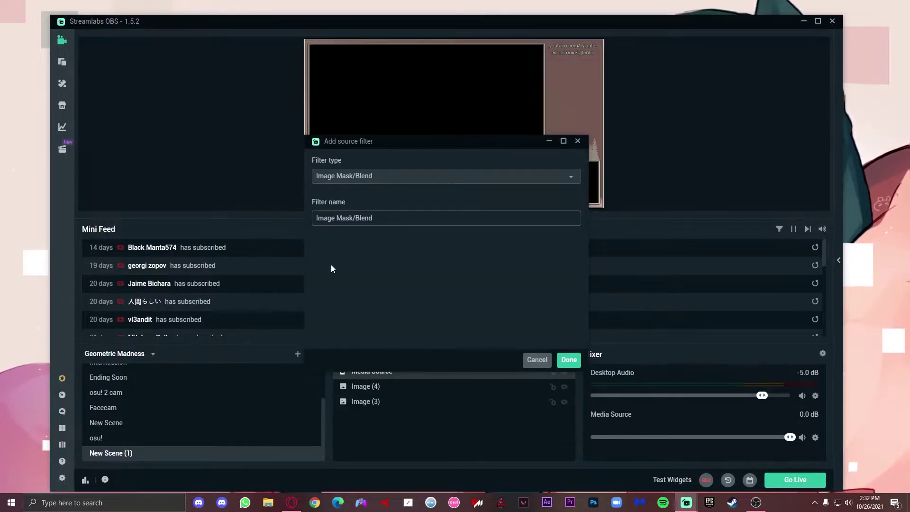
left_click(419, 179)
scroll(407, 270, "down", 5)
scroll(384, 277, "up", 3)
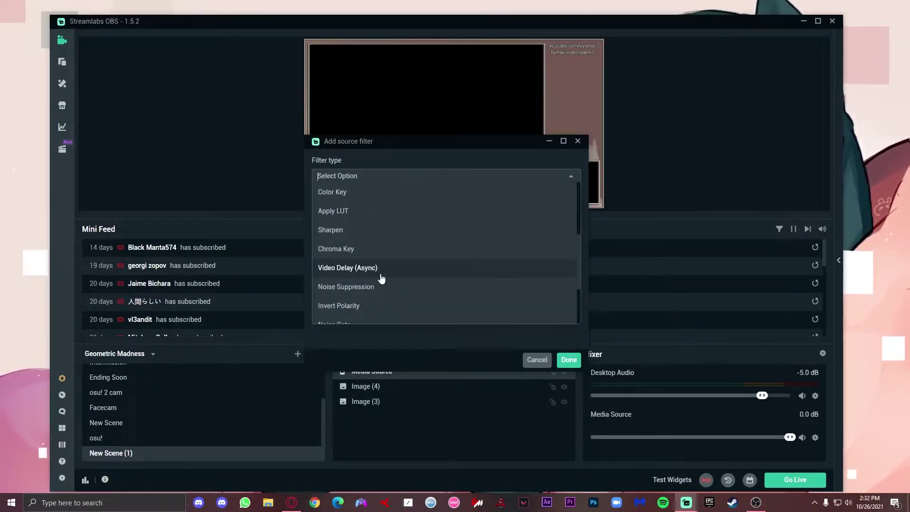
left_click(369, 258)
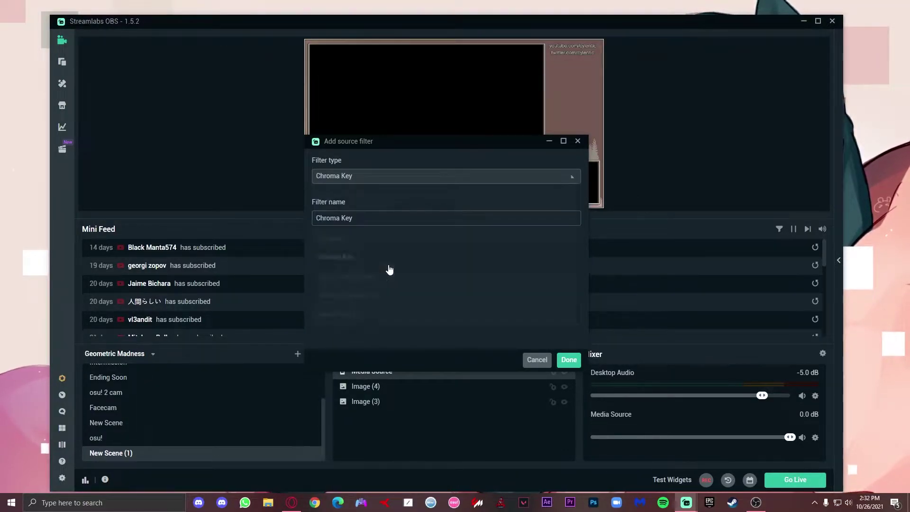
left_click(568, 361)
left_click_drag(481, 86, 201, 90)
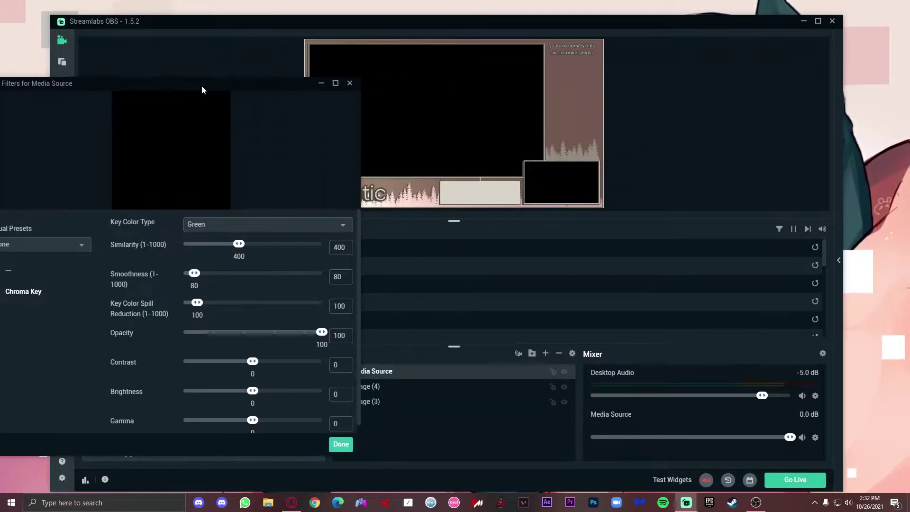
left_click(341, 444)
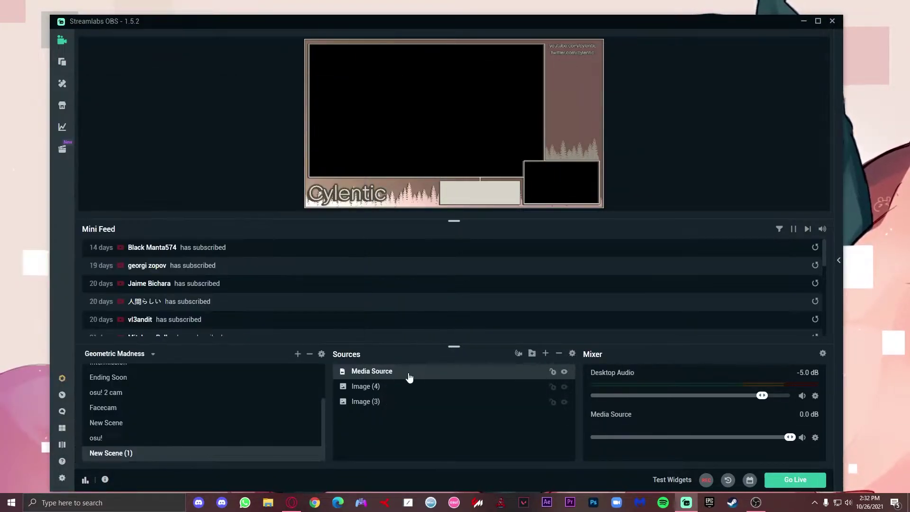
Step: Turn on Loop in the Media Source properties
right_click(408, 373)
double_click(385, 375)
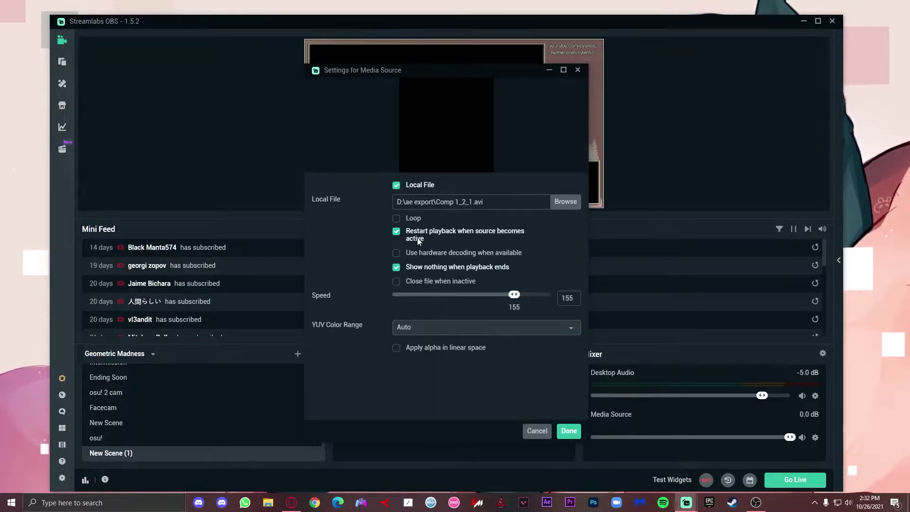
left_click(396, 218)
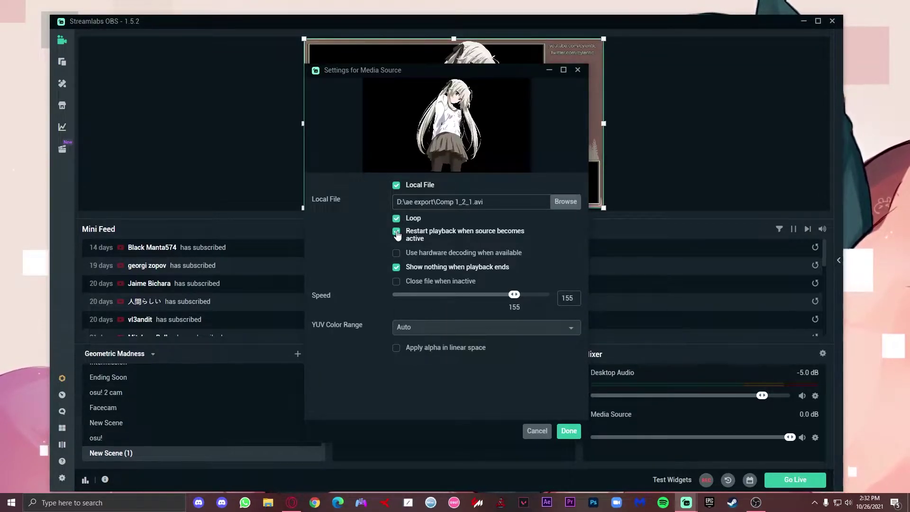
left_click(569, 431)
right_click(482, 373)
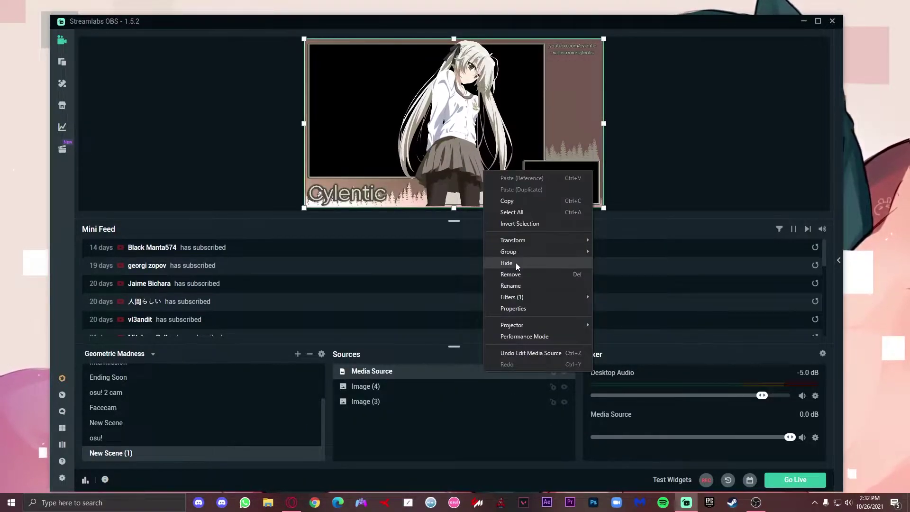
mouse_move(521, 295)
left_click(622, 296)
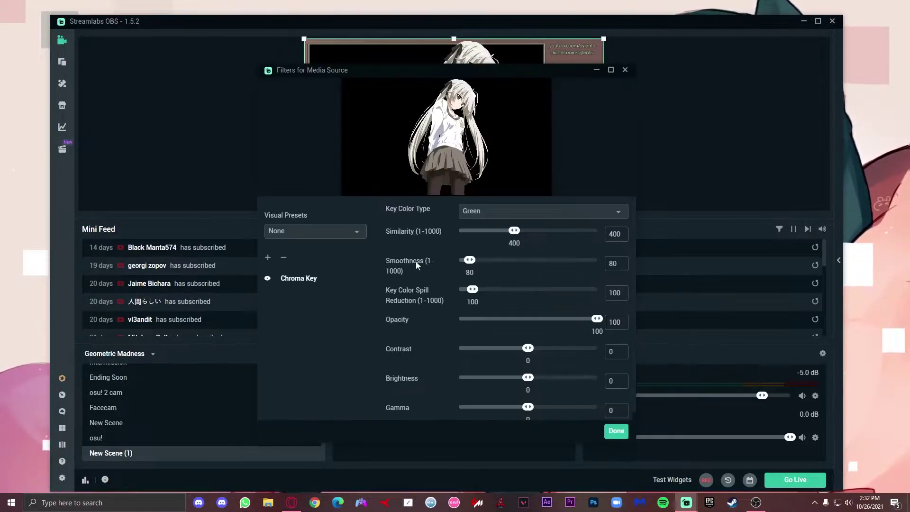
left_click_drag(493, 70, 258, 156)
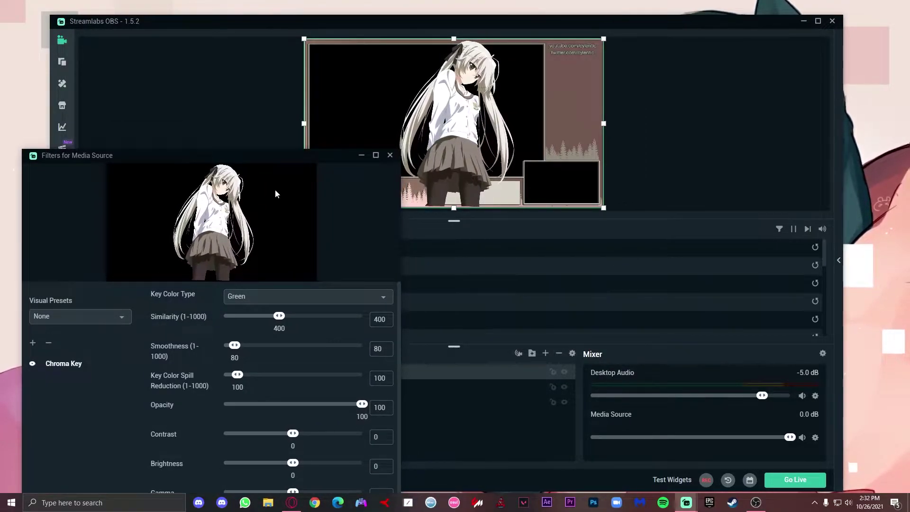
left_click_drag(268, 160, 233, 122)
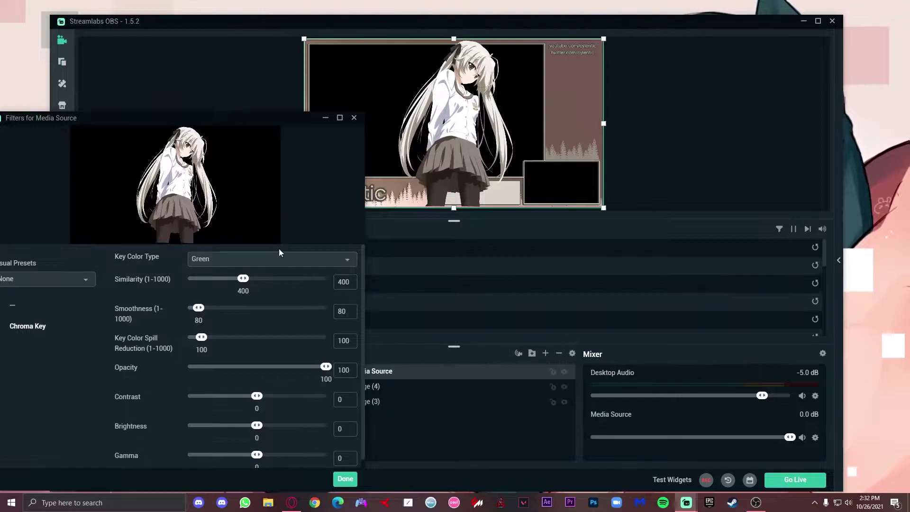
mouse_move(243, 279)
left_mouse_down()
mouse_move(261, 280)
mouse_move(244, 281)
left_mouse_up()
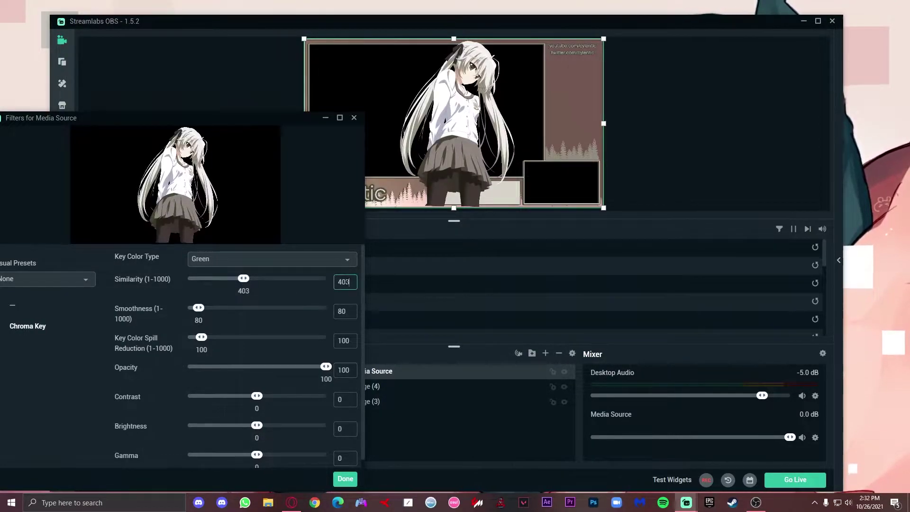
key("BackSpace")
type("0")
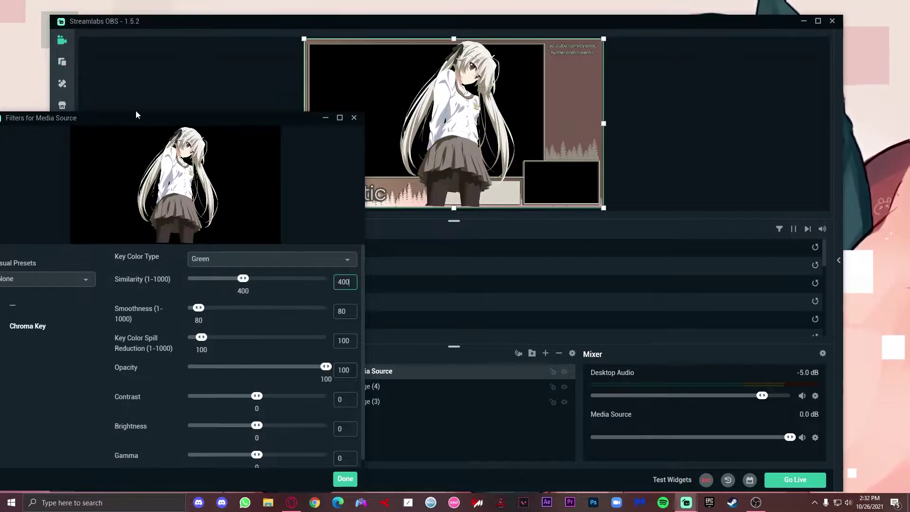
left_click_drag(158, 118, 162, 75)
left_click(350, 433)
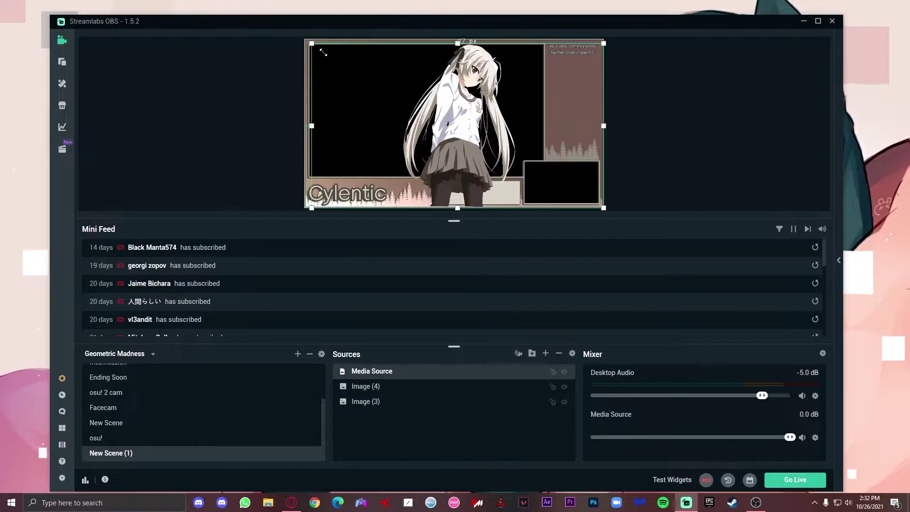
Step: Shrink the character video from its corners and shift it left toward the right-hand panel
left_click_drag(304, 38, 505, 72)
left_click_drag(614, 105, 601, 104)
left_click(691, 127)
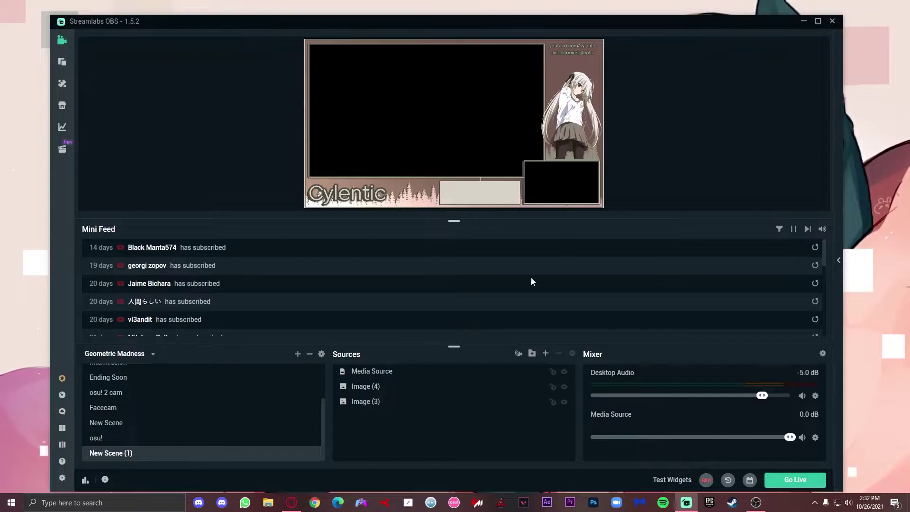
Step: Move the Media Source below Image (4) in the Sources list
left_click_drag(371, 375, 371, 393)
left_click(371, 372)
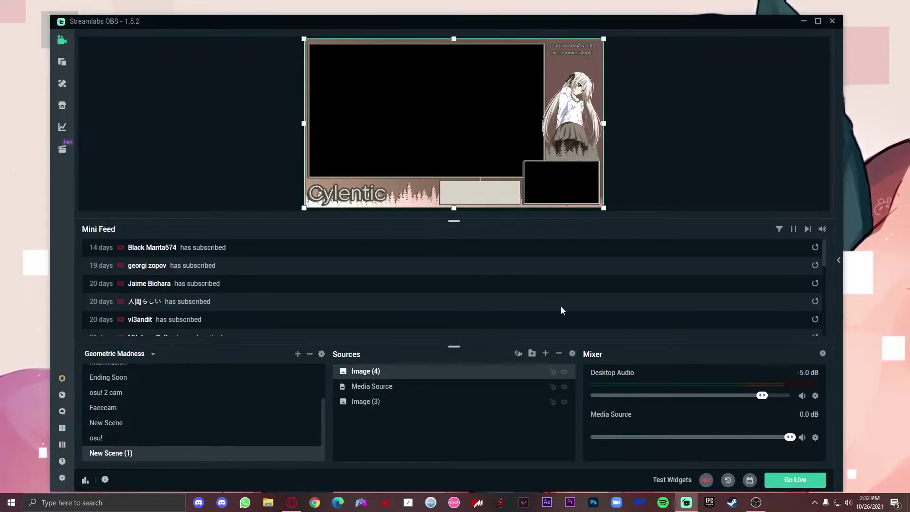
left_click(627, 144)
left_click(638, 187)
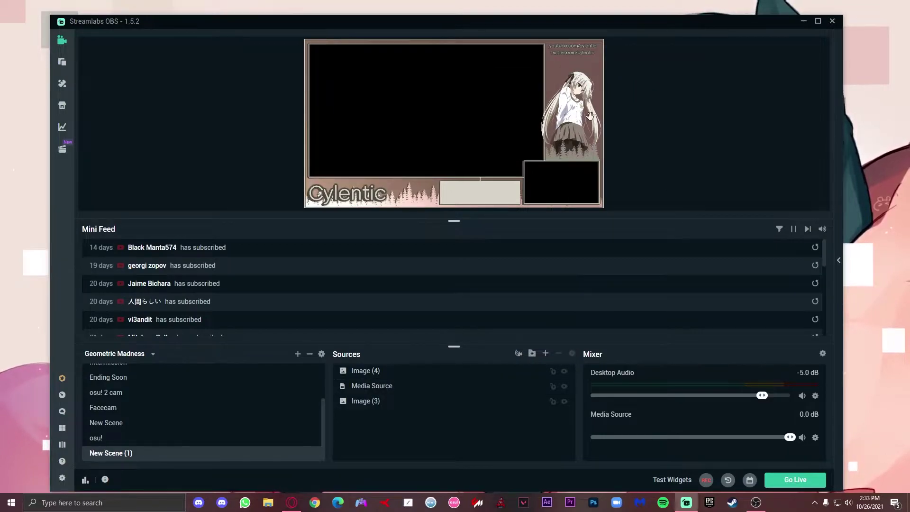
Step: Fine-tune the character's size and position so it sits inside the right panel
left_click(383, 384)
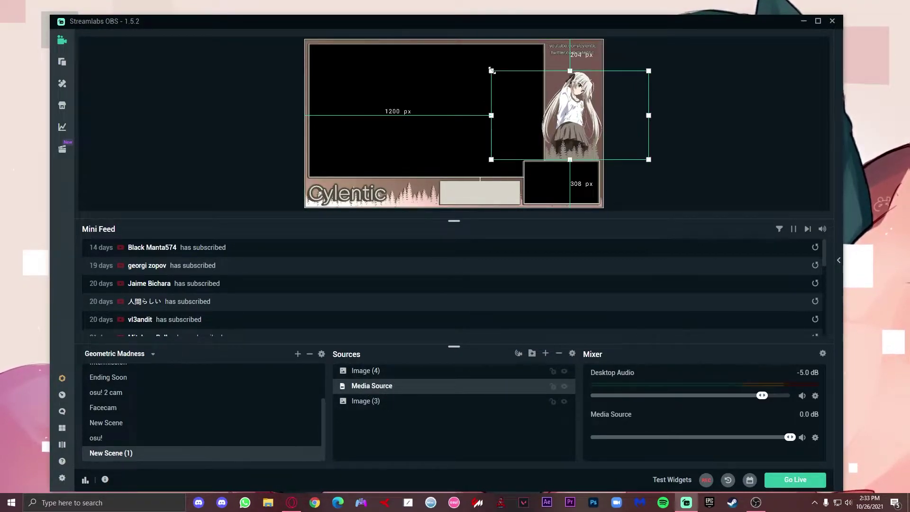
left_click_drag(491, 71, 486, 59)
left_click_drag(565, 80, 609, 91)
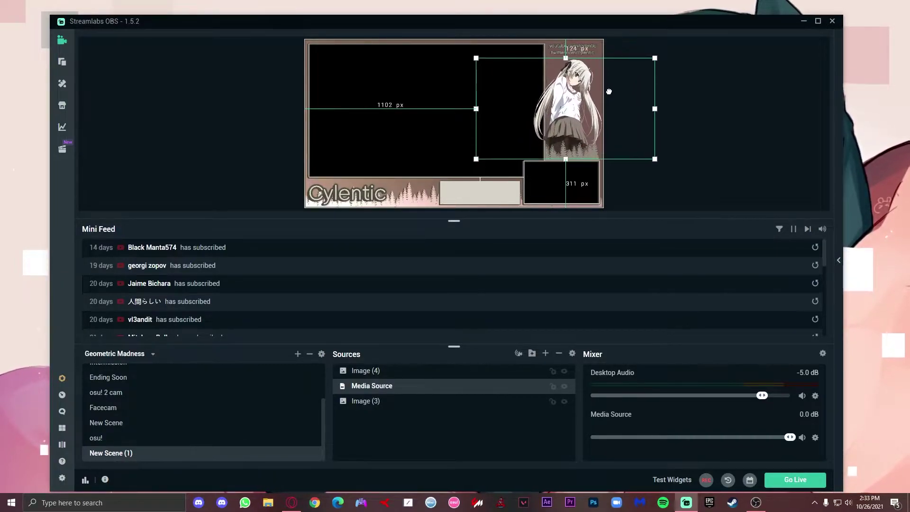
left_click_drag(566, 61, 567, 78)
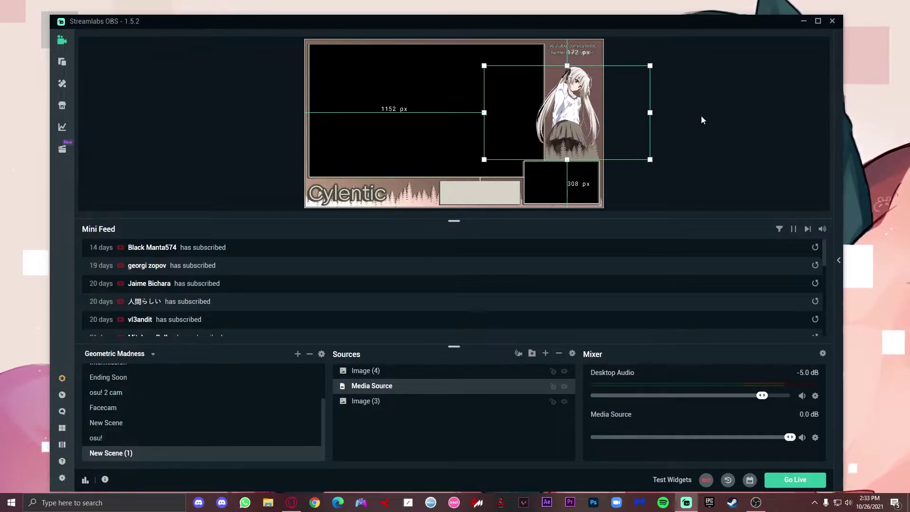
left_click(476, 210)
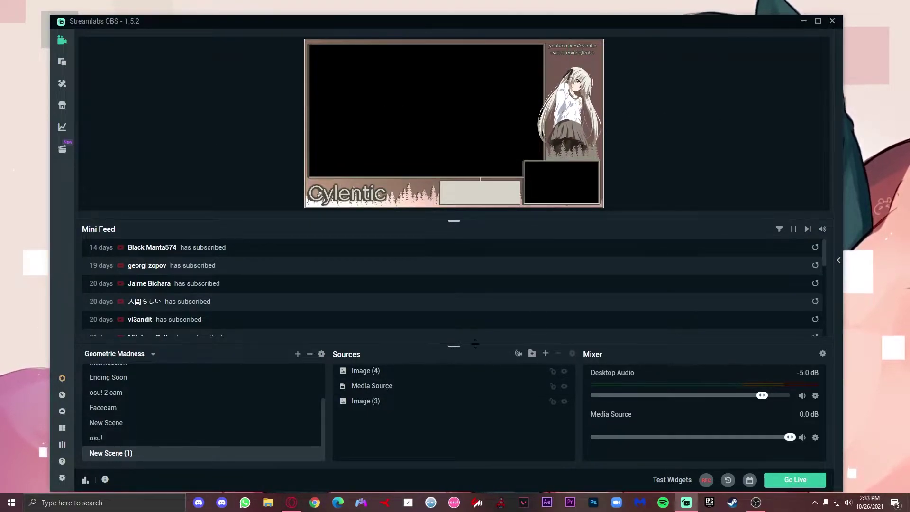
Step: Add the existing 'osu' Game Capture source to New Scene (1) and confirm its settings
left_click(545, 353)
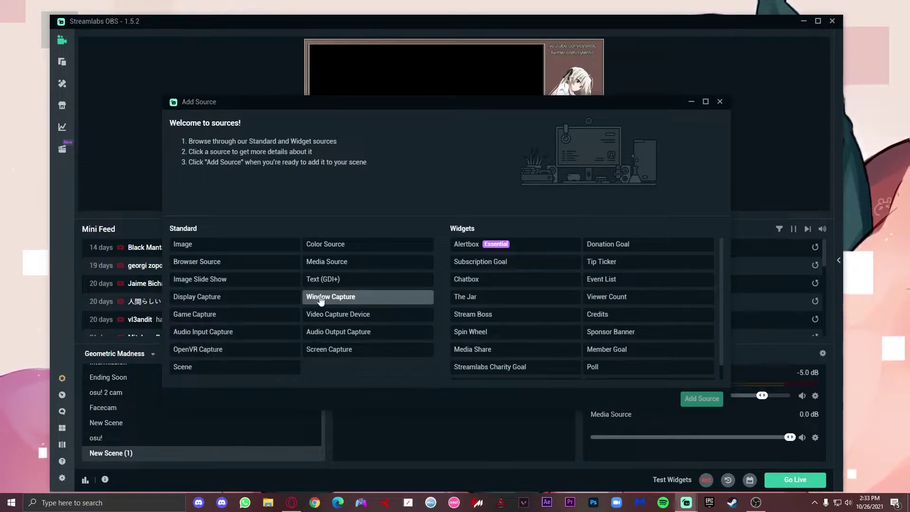
left_click(245, 316)
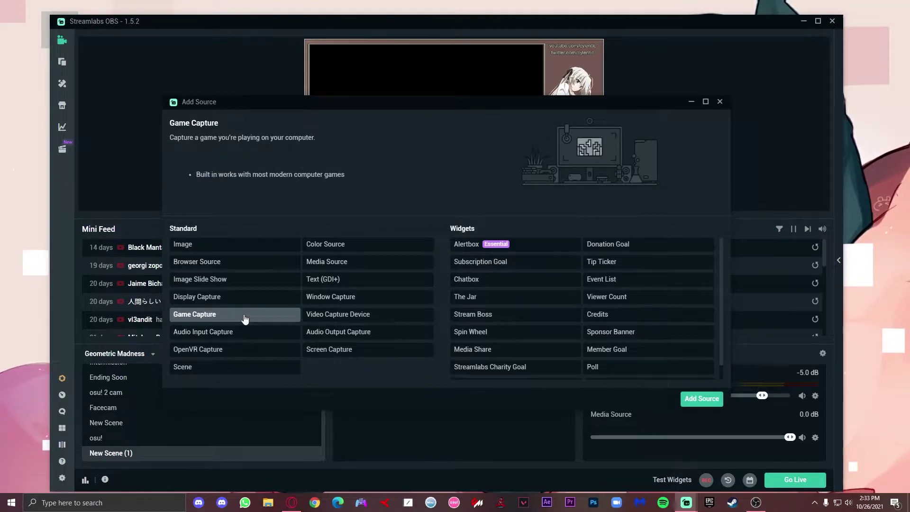
left_click(701, 399)
left_click(360, 235)
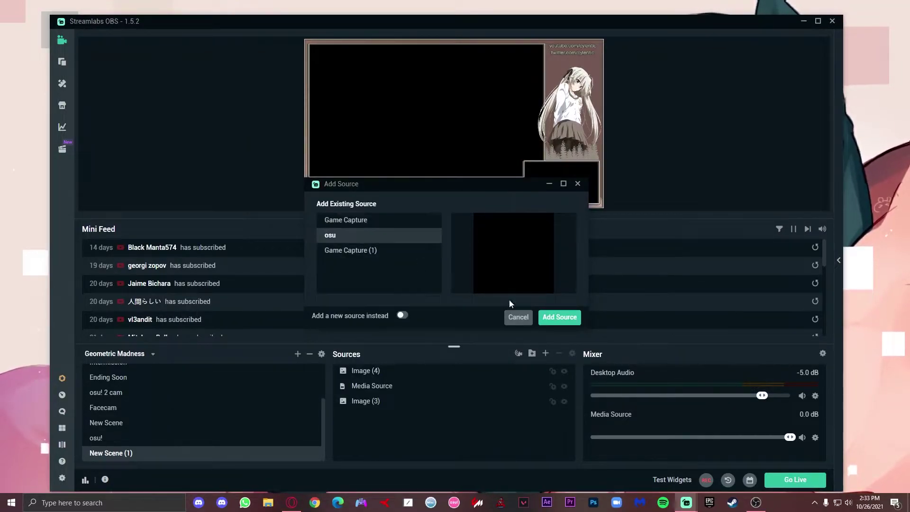
left_click(558, 317)
left_click(424, 386)
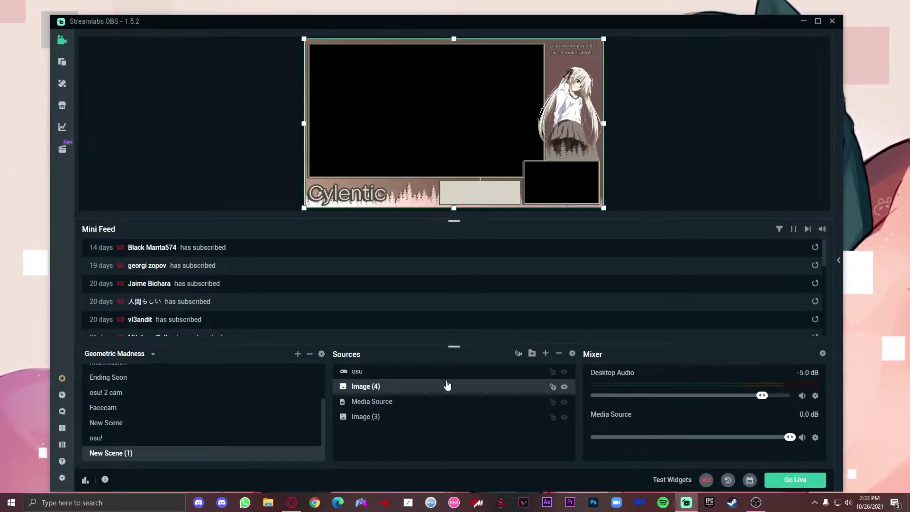
double_click(425, 375)
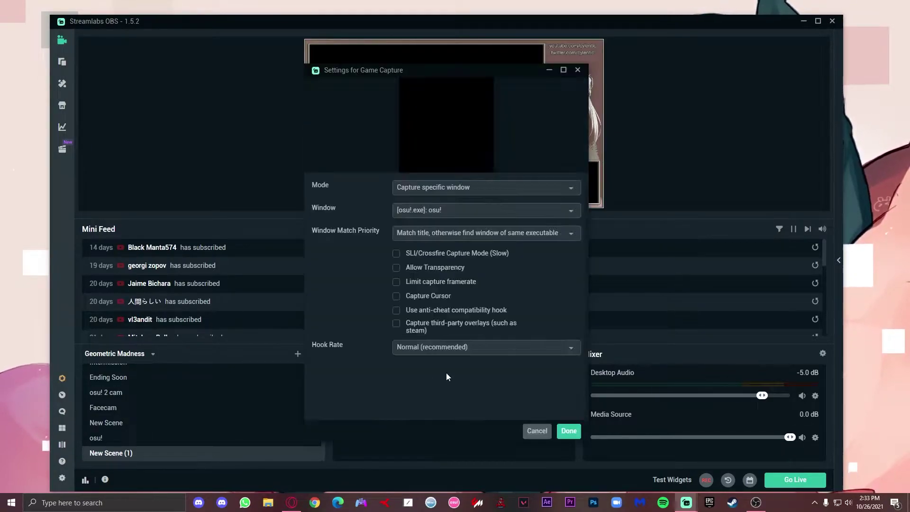
left_click(569, 431)
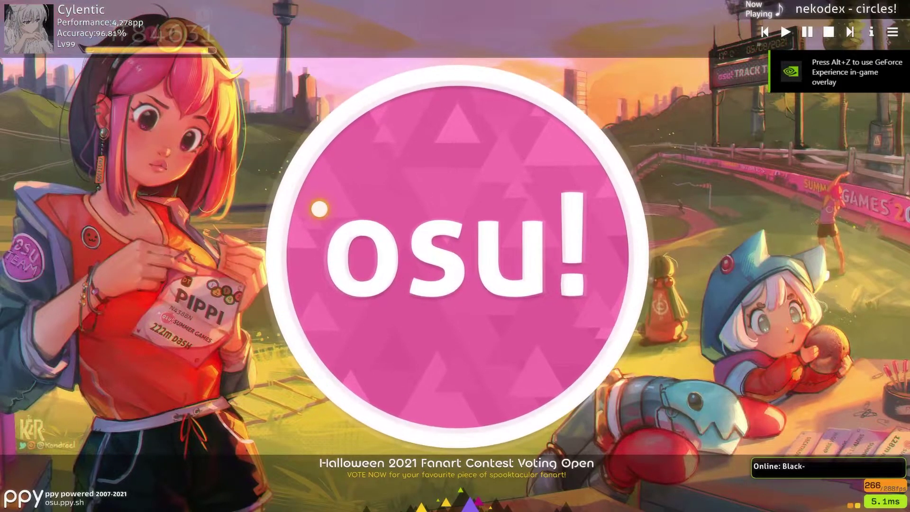
Step: Uncheck Fullscreen mode in osu!'s Graphics options
left_click(332, 224)
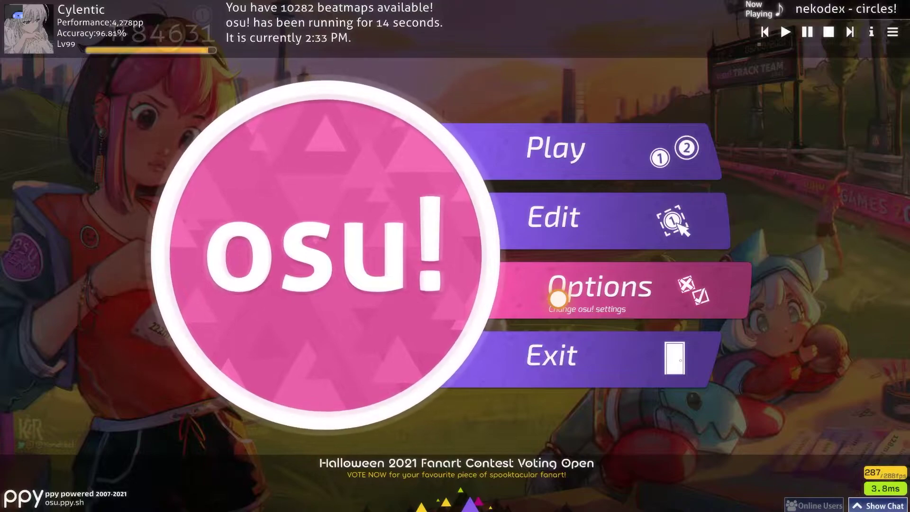
left_click(558, 298)
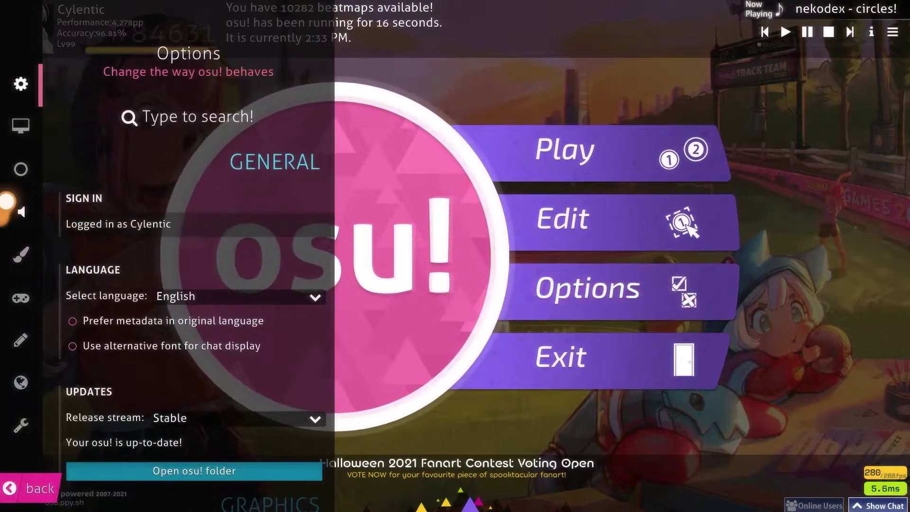
left_click(26, 126)
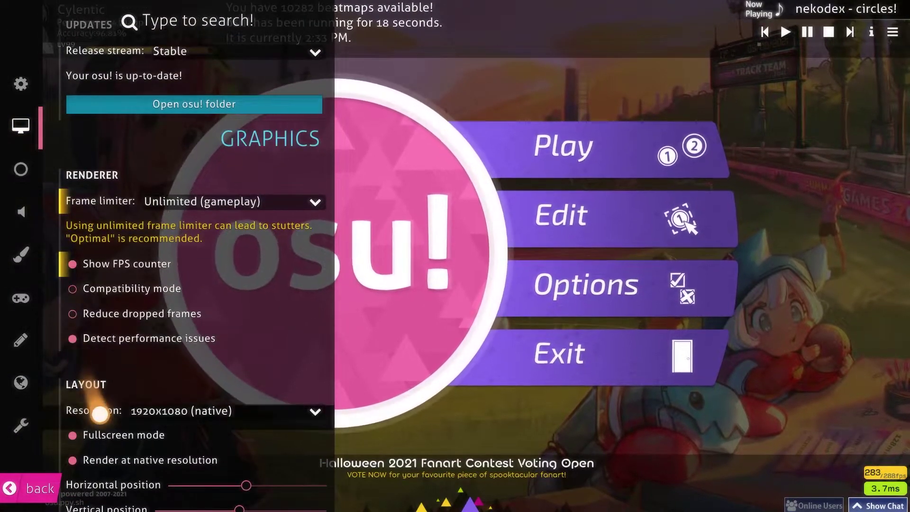
left_click(108, 434)
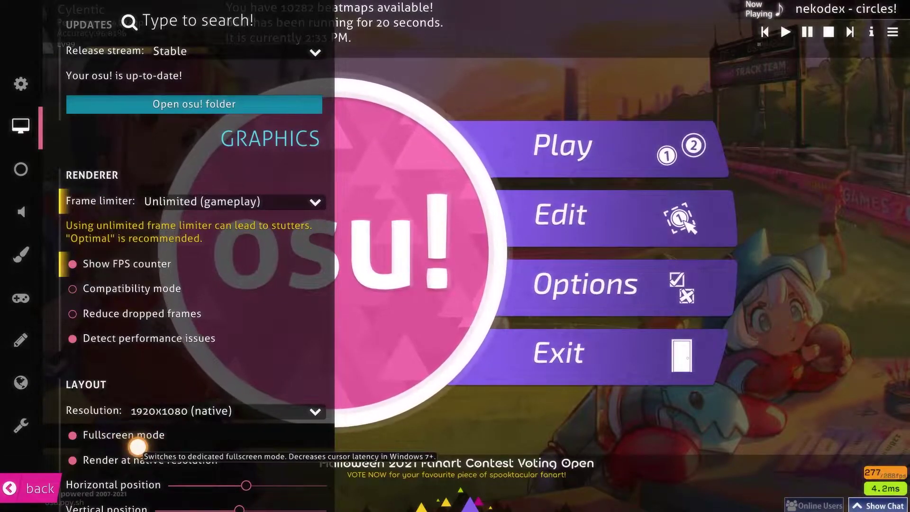